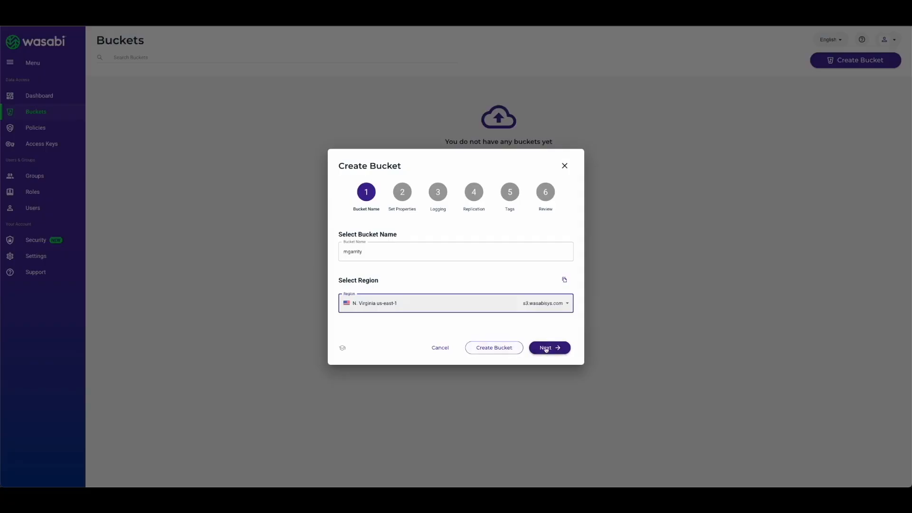
Step: Continue with the entered bucket name and region, and enable Bucket Versioning and Object Lock in the bucket properties
{"action": "left_click", "coordinate": [549, 348]}
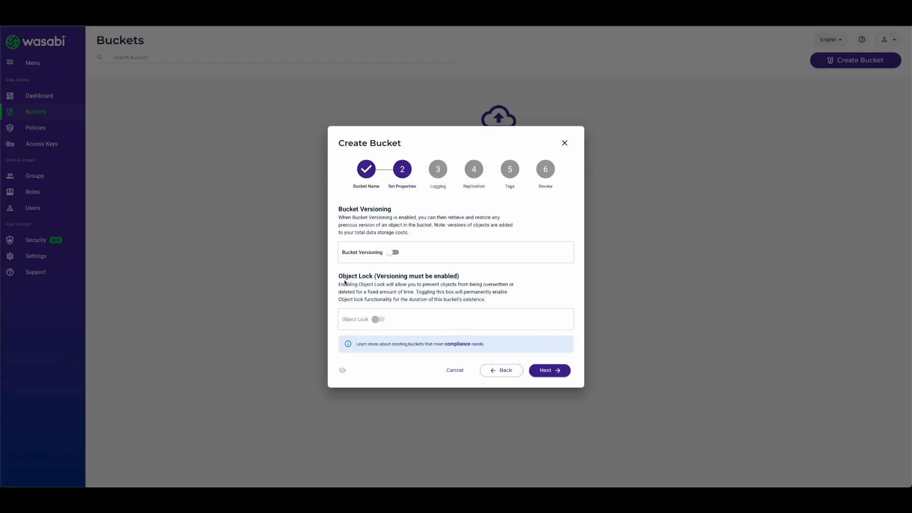
{"action": "left_click_drag", "start_coordinate": [340, 276], "coordinate": [470, 274]}
{"action": "left_click", "coordinate": [469, 275]}
{"action": "left_click", "coordinate": [392, 254]}
{"action": "left_click", "coordinate": [381, 319]}
{"action": "left_click_drag", "start_coordinate": [434, 226], "coordinate": [504, 232]}
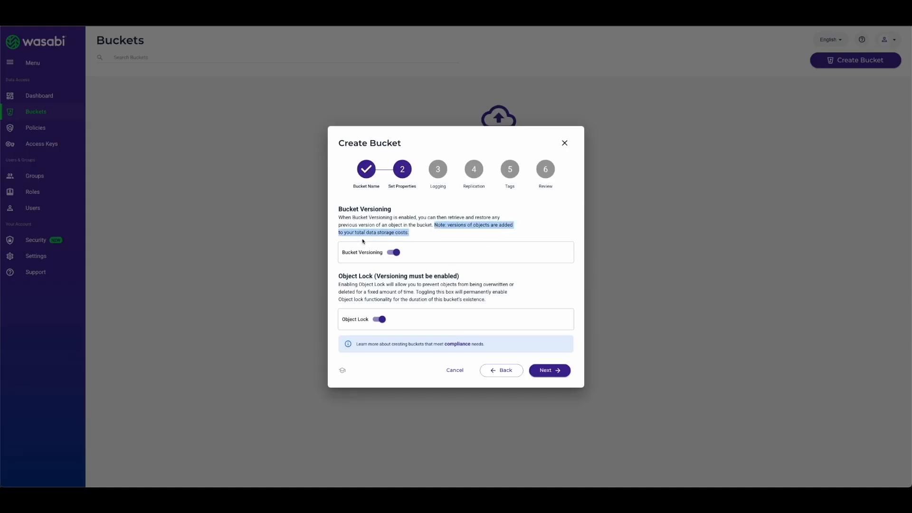
{"action": "left_click", "coordinate": [484, 274]}
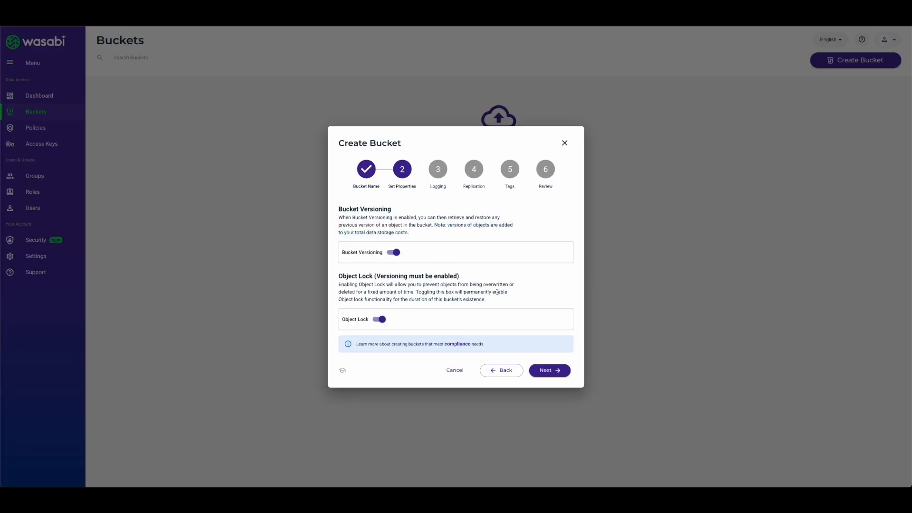
{"action": "left_click", "coordinate": [547, 370]}
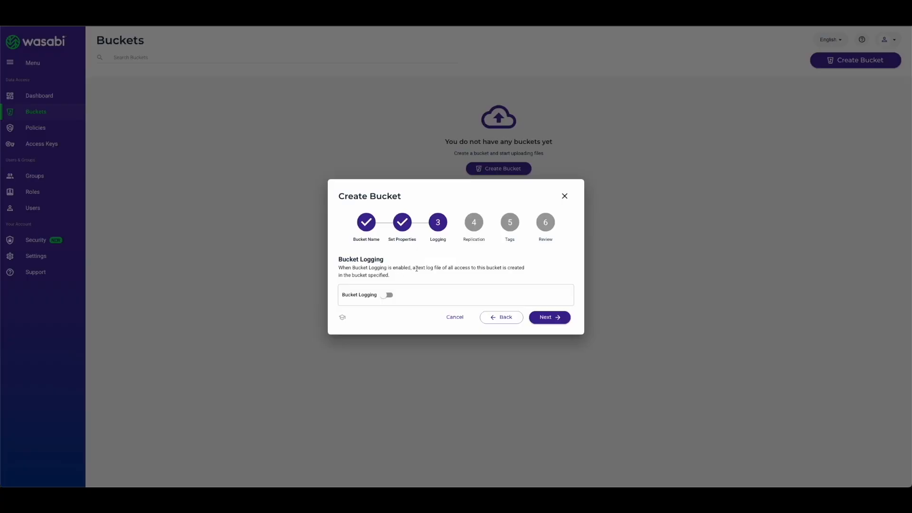
Step: Create the bucket, keeping bucket logging and immediate replication off and adding no tags
{"action": "left_click", "coordinate": [550, 318]}
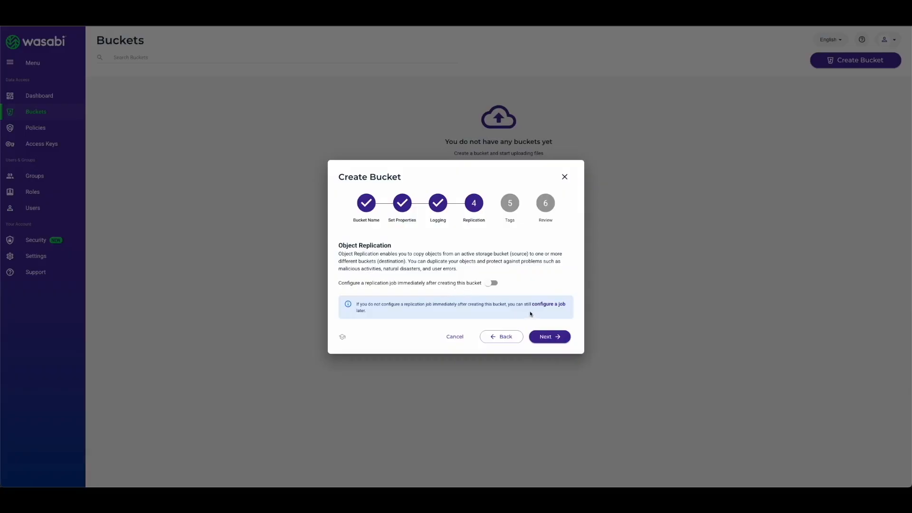
{"action": "left_click", "coordinate": [549, 336]}
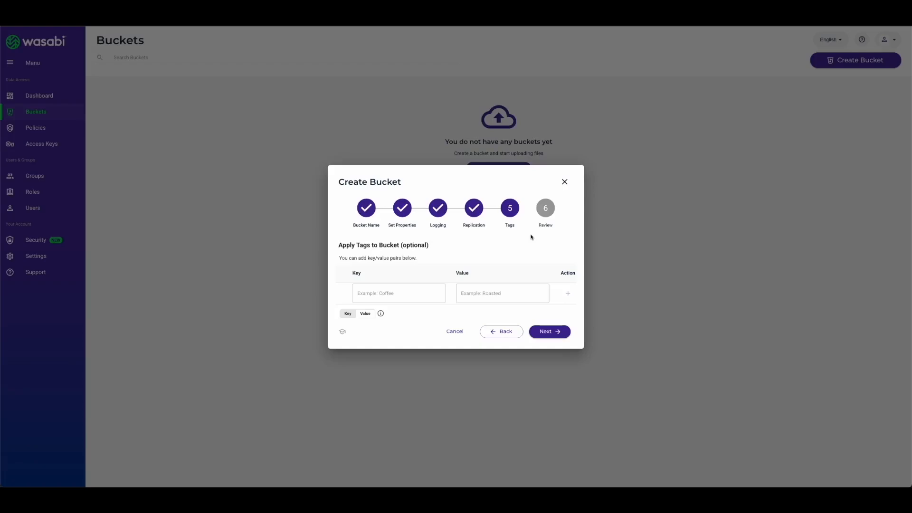
{"action": "left_click", "coordinate": [547, 332]}
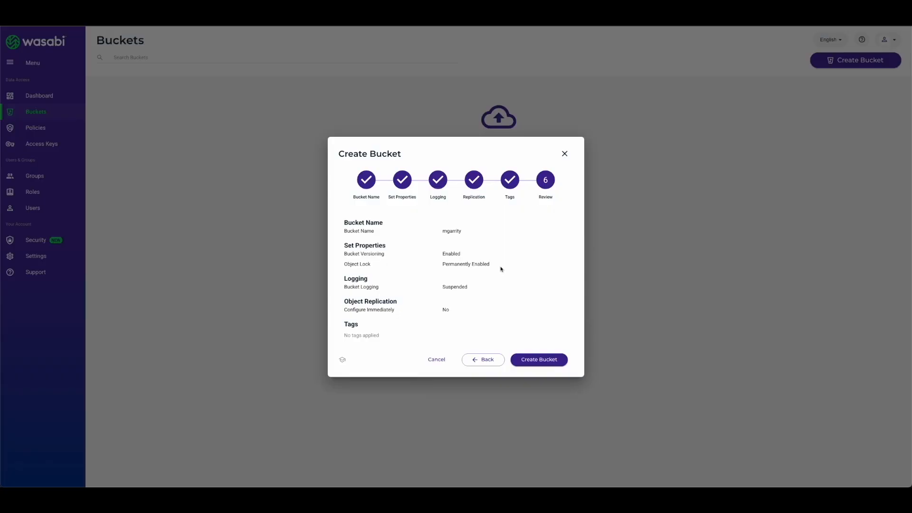
{"action": "left_click", "coordinate": [539, 360]}
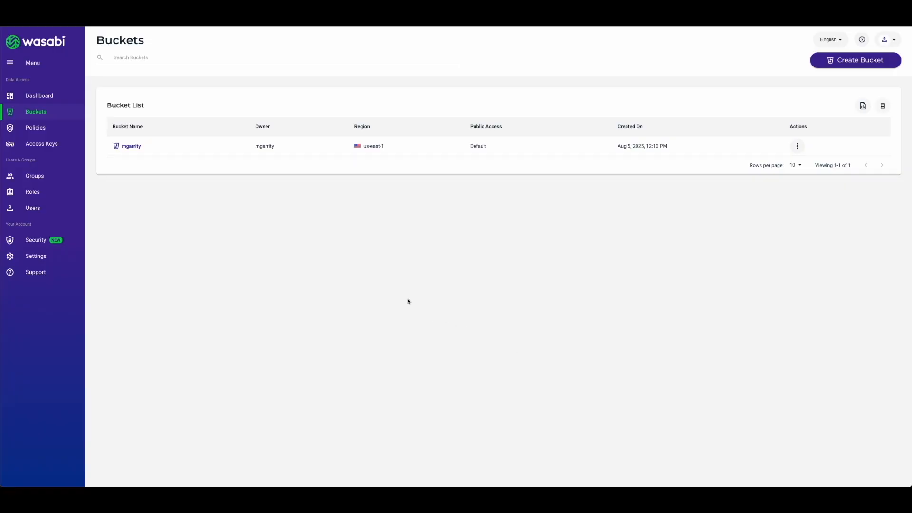
Step: Start a new policy named mgarrity-bucket-policy and paste the prepared bucket access JSON into its editor
{"action": "left_click", "coordinate": [35, 129]}
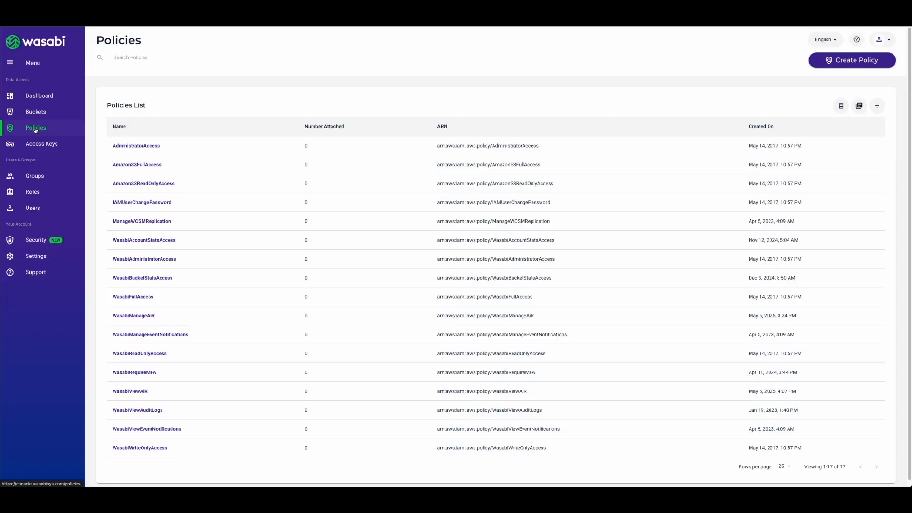
{"action": "left_click", "coordinate": [849, 61]}
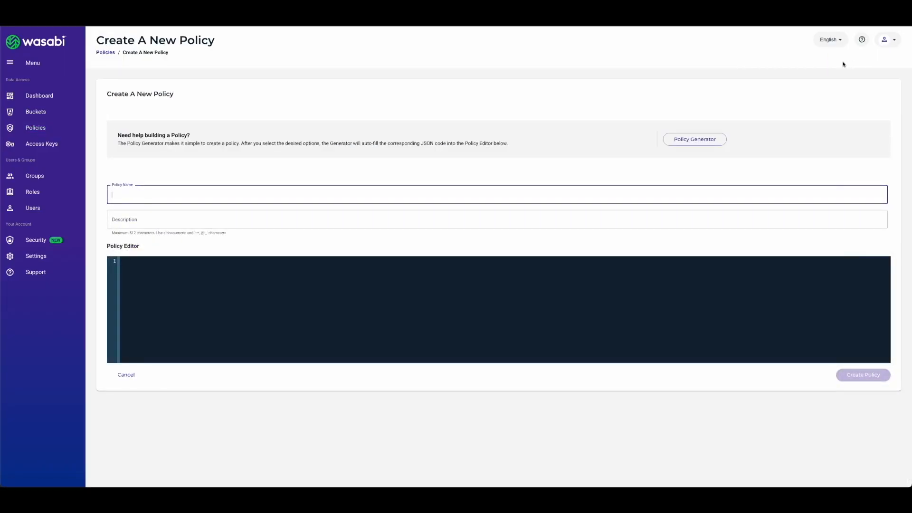
{"action": "type", "text": "mgarrity-bucket-policy"}
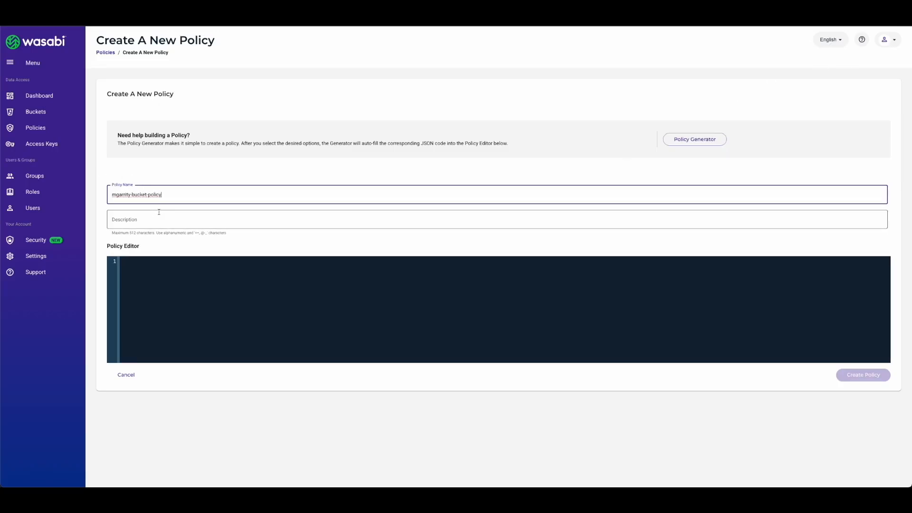
{"action": "left_click", "coordinate": [261, 243]}
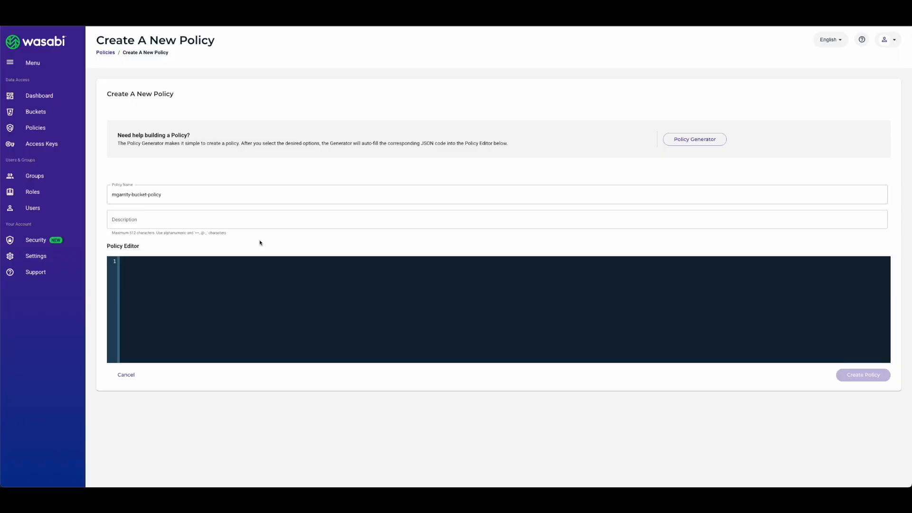
{"action": "left_click", "coordinate": [139, 261]}
{"action": "key", "text": "ctrl+v"}
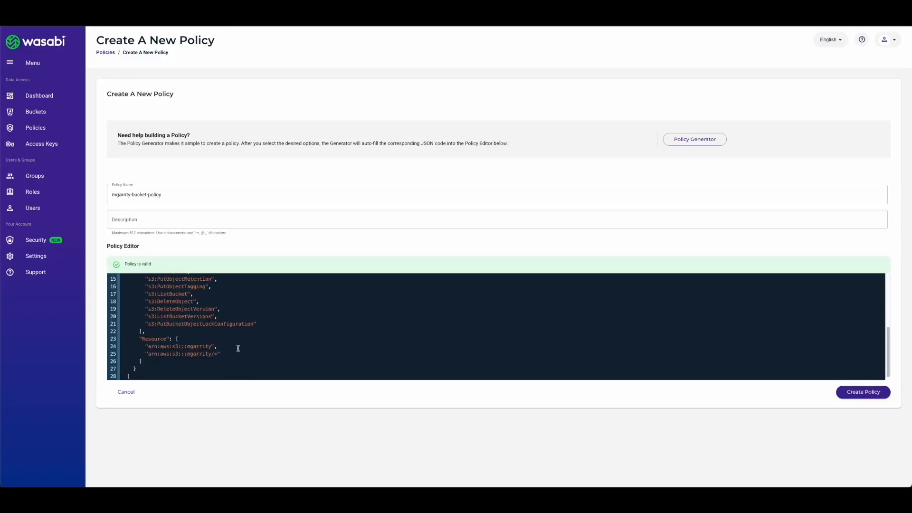
Step: Review the policy's allowed S3 actions and the bucket resource entries, and create the policy
{"action": "scroll", "coordinate": [238, 348], "scroll_direction": "up", "scroll_amount": 3}
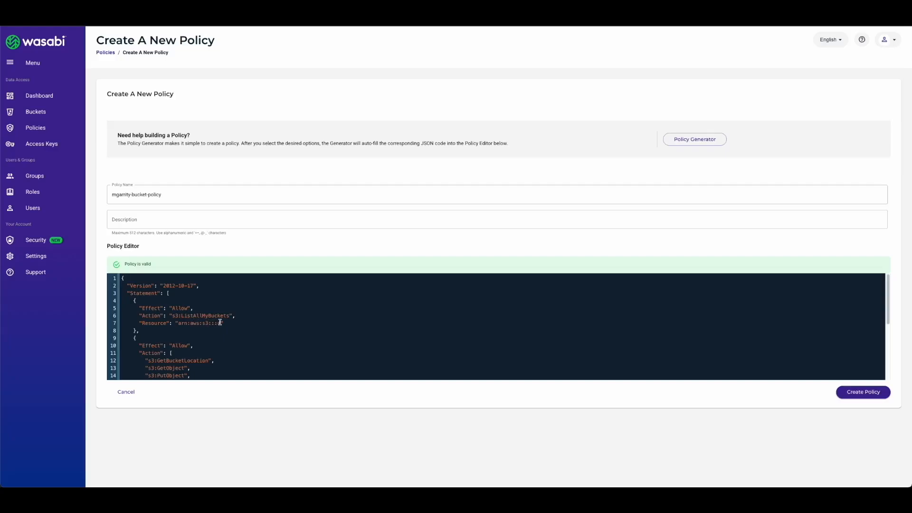
{"action": "scroll", "coordinate": [187, 325], "scroll_direction": "down", "scroll_amount": 2}
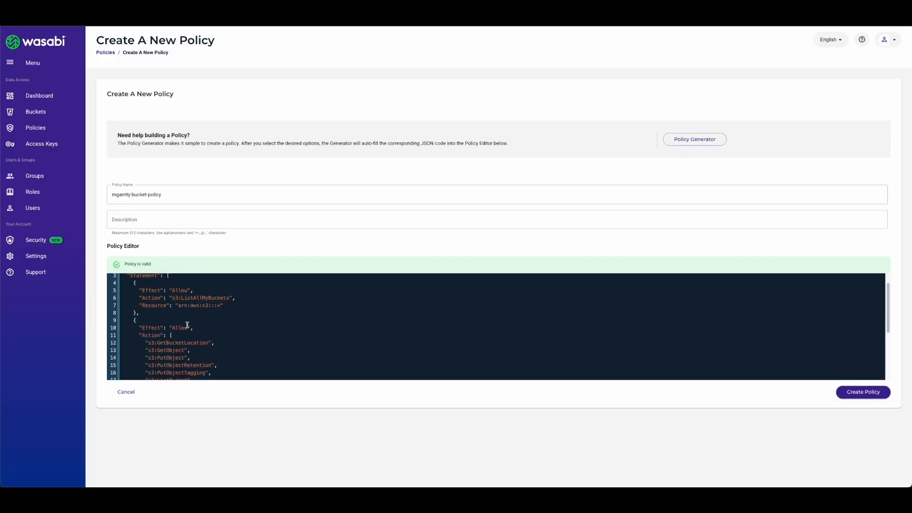
{"action": "scroll", "coordinate": [187, 325], "scroll_direction": "down", "scroll_amount": 2}
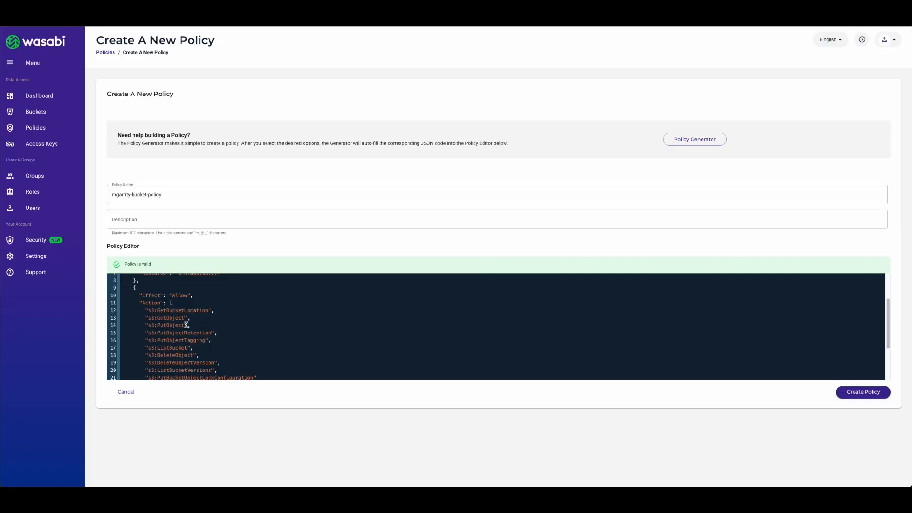
{"action": "scroll", "coordinate": [186, 325], "scroll_direction": "down", "scroll_amount": 1}
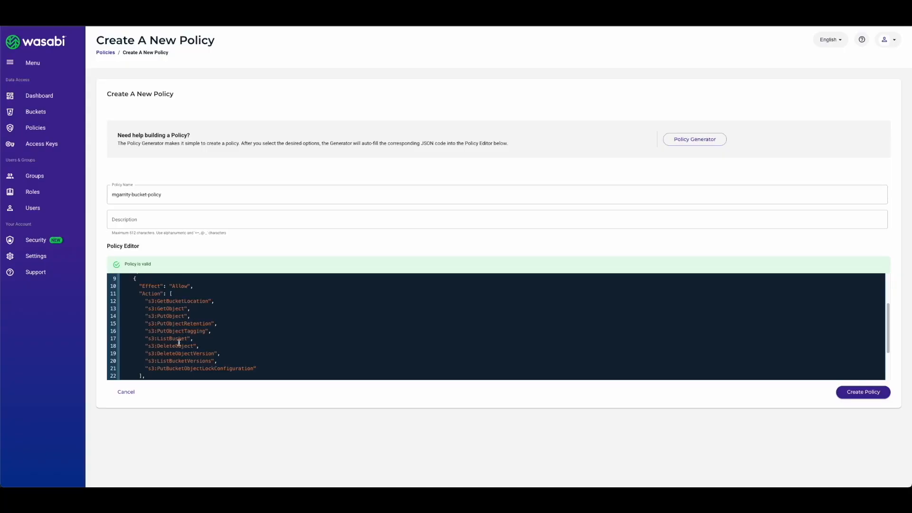
{"action": "scroll", "coordinate": [204, 347], "scroll_direction": "down", "scroll_amount": 1}
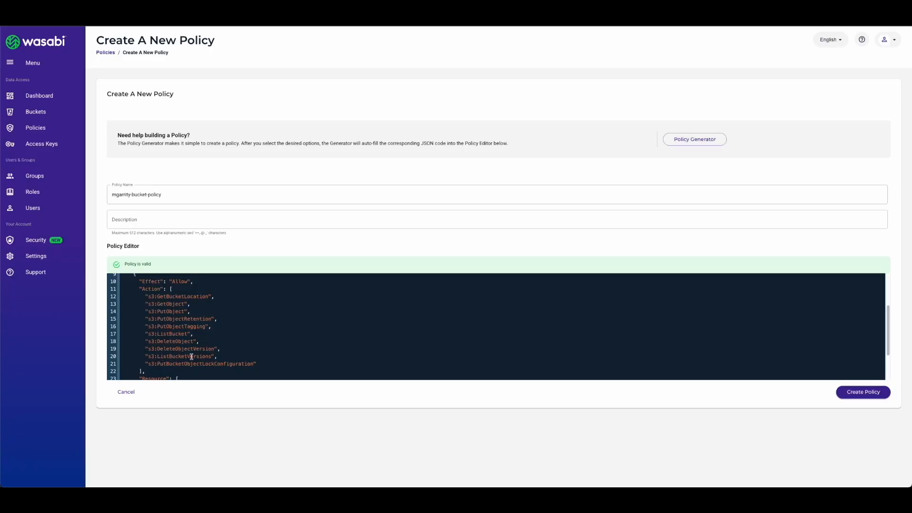
{"action": "scroll", "coordinate": [205, 351], "scroll_direction": "down", "scroll_amount": 2}
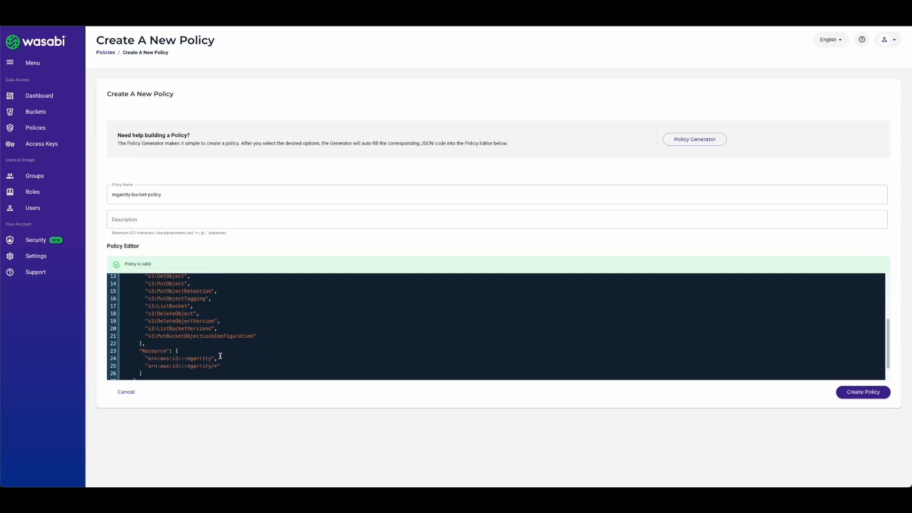
{"action": "left_click_drag", "start_coordinate": [220, 356], "coordinate": [142, 357]}
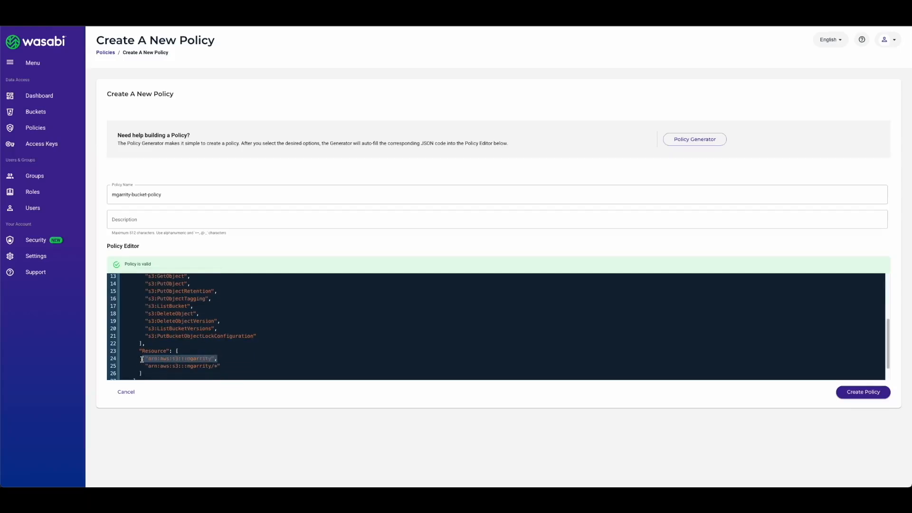
{"action": "left_click", "coordinate": [205, 360]}
{"action": "left_click_drag", "start_coordinate": [211, 365], "coordinate": [218, 365]}
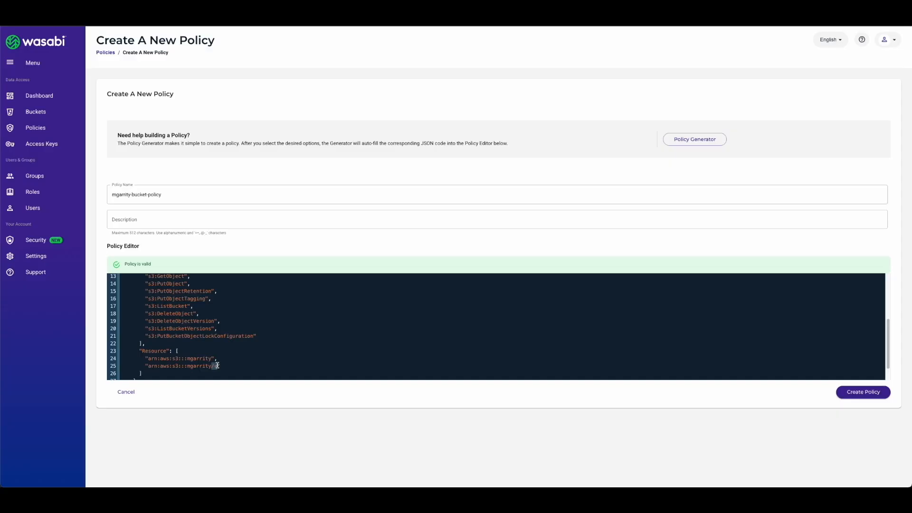
{"action": "left_click", "coordinate": [228, 364]}
{"action": "scroll", "coordinate": [276, 337], "scroll_direction": "down", "scroll_amount": 1}
{"action": "scroll", "coordinate": [277, 338], "scroll_direction": "down", "scroll_amount": 1}
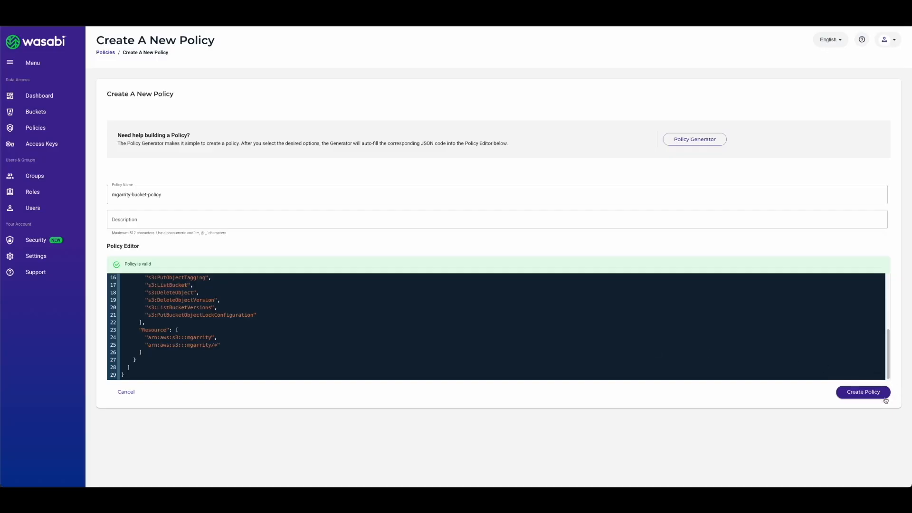
{"action": "left_click", "coordinate": [869, 394]}
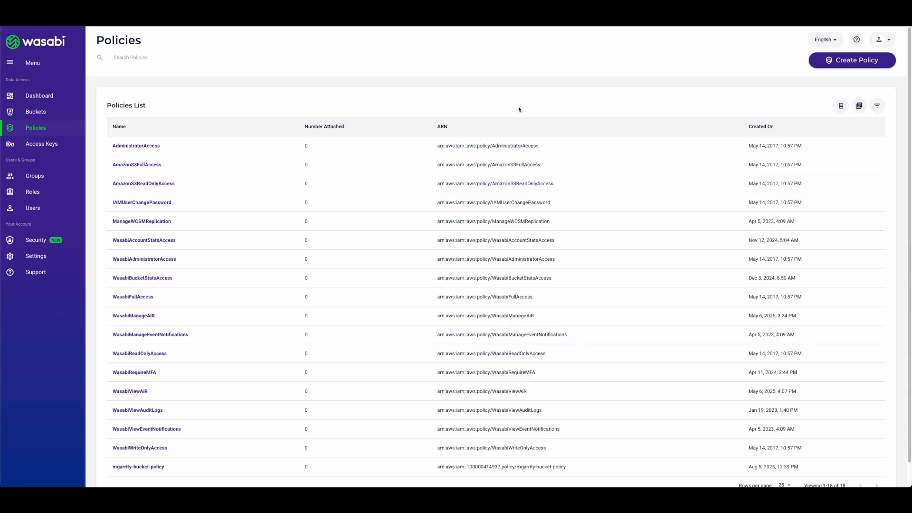
Step: Create a group named mgarrity-bucket-group
{"action": "left_click", "coordinate": [30, 177]}
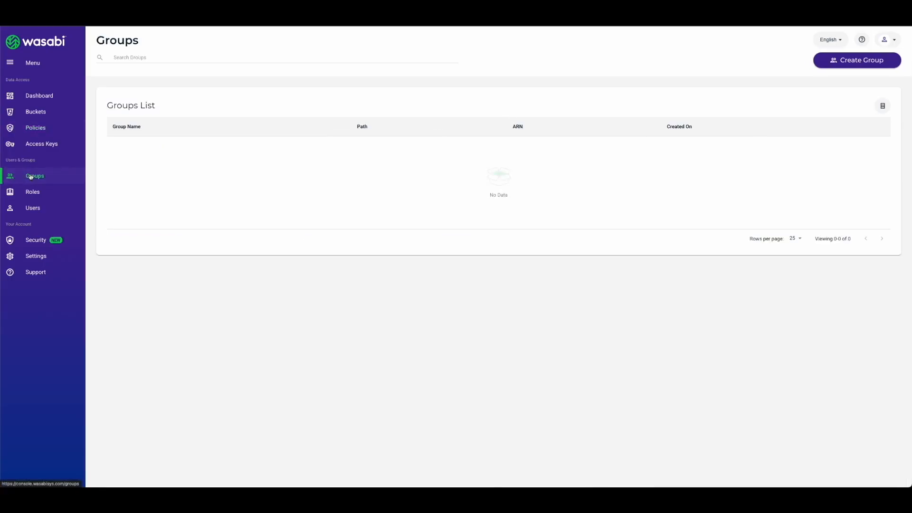
{"action": "left_click", "coordinate": [860, 61]}
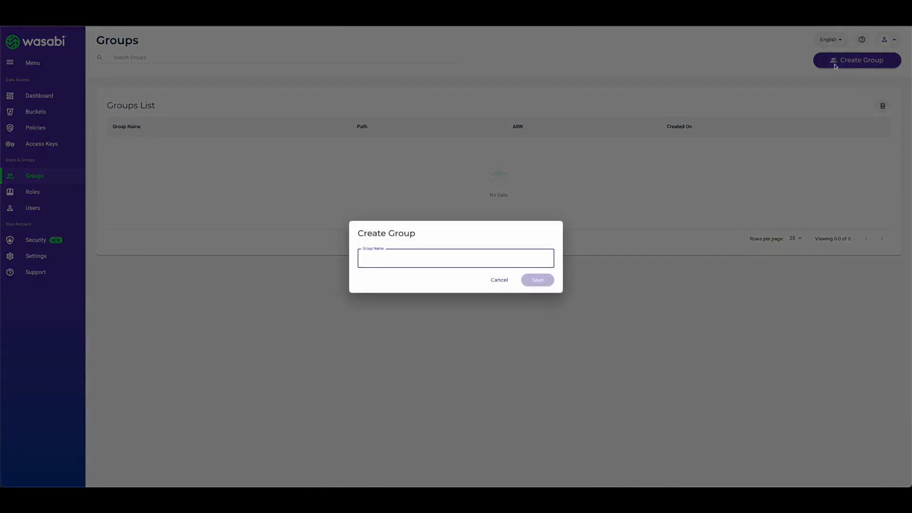
{"action": "type", "text": "mgarrity"}
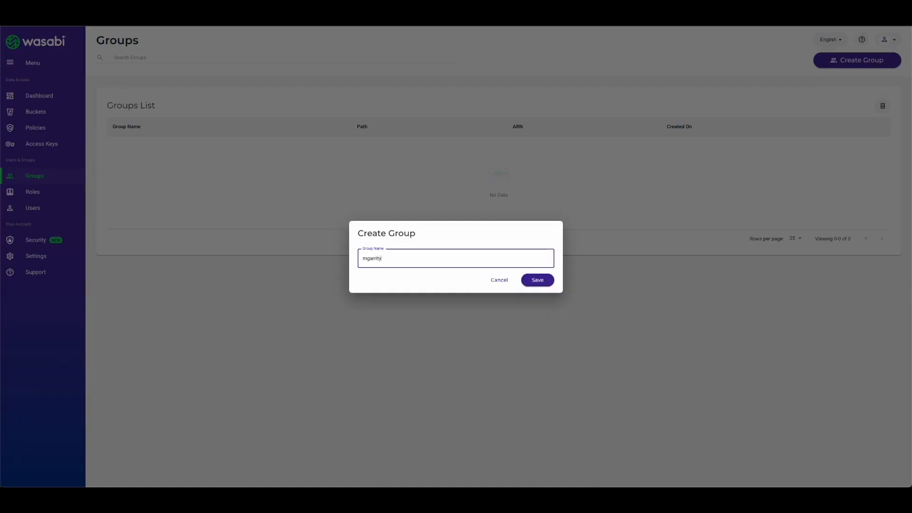
{"action": "type", "text": "-bucket-group"}
{"action": "left_click", "coordinate": [537, 280]}
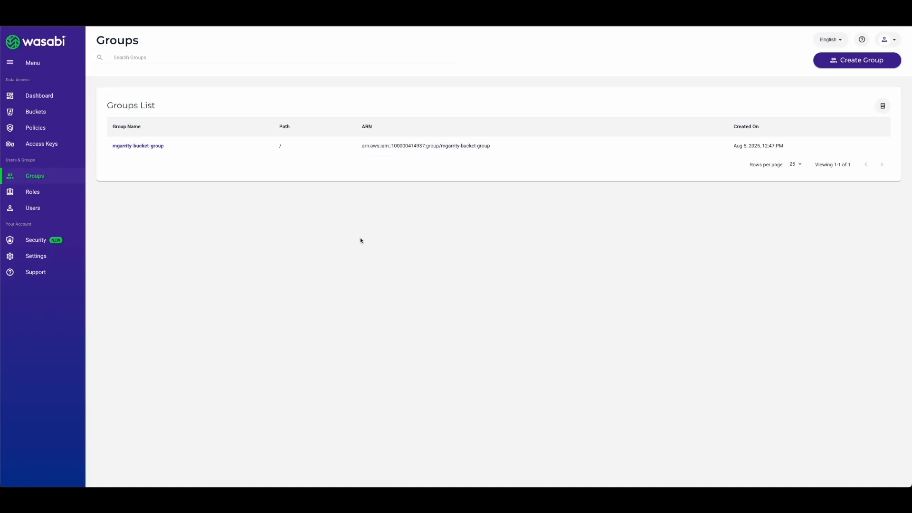
Step: Assign the mgarrity-bucket-policy policy to the mgarrity-bucket-group group
{"action": "left_click", "coordinate": [142, 146]}
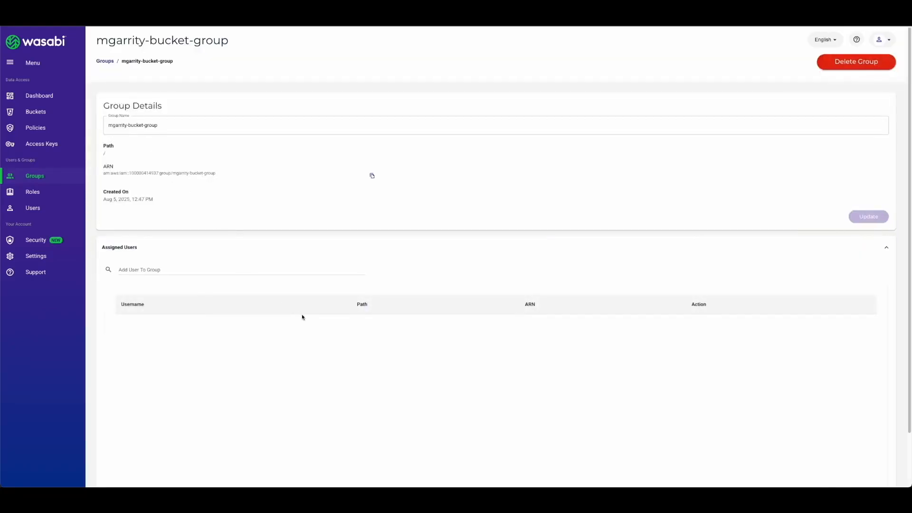
{"action": "scroll", "coordinate": [301, 315], "scroll_direction": "down", "scroll_amount": 2}
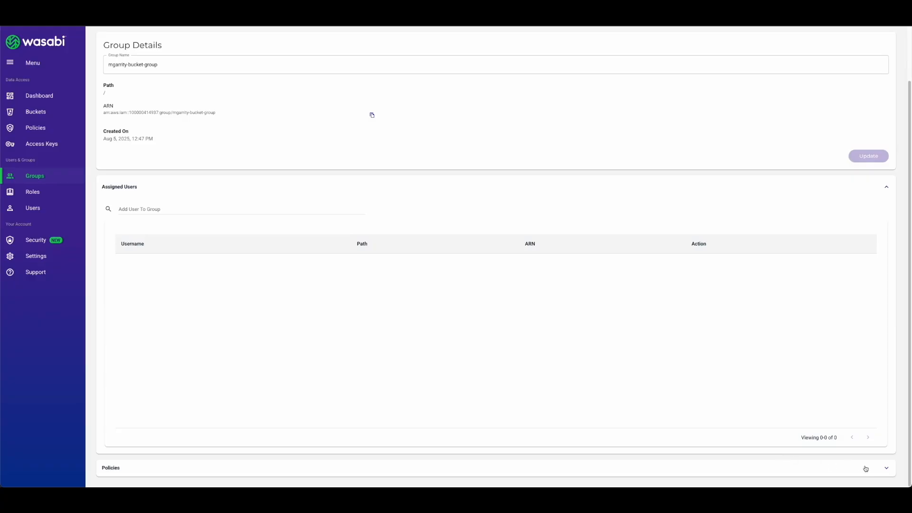
{"action": "left_click", "coordinate": [885, 470]}
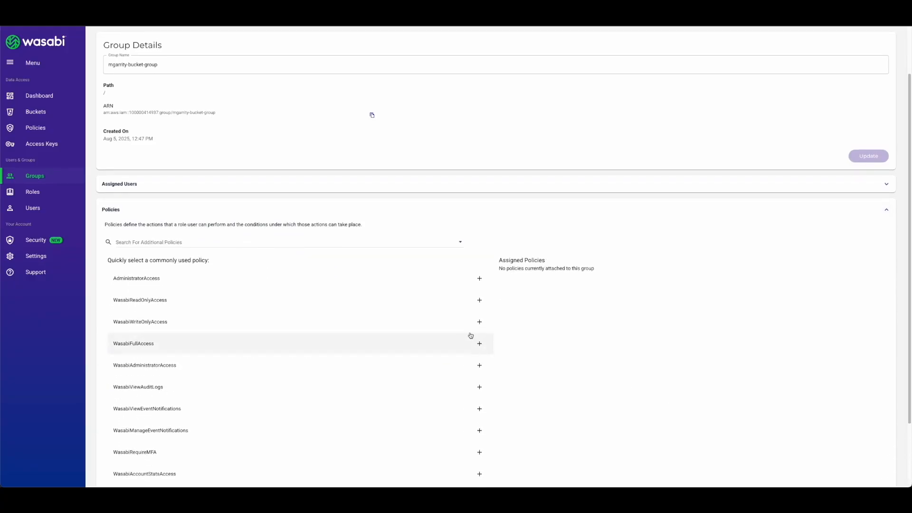
{"action": "left_click", "coordinate": [159, 245]}
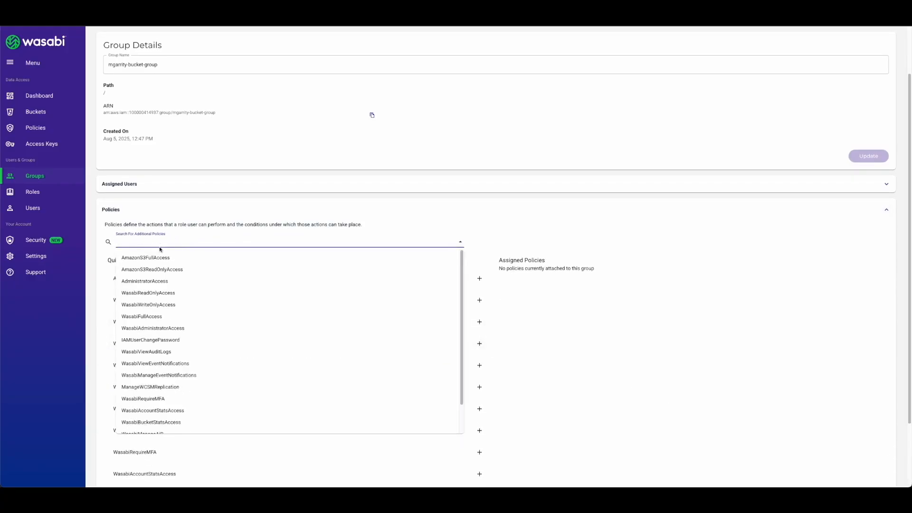
{"action": "type", "text": "mga"}
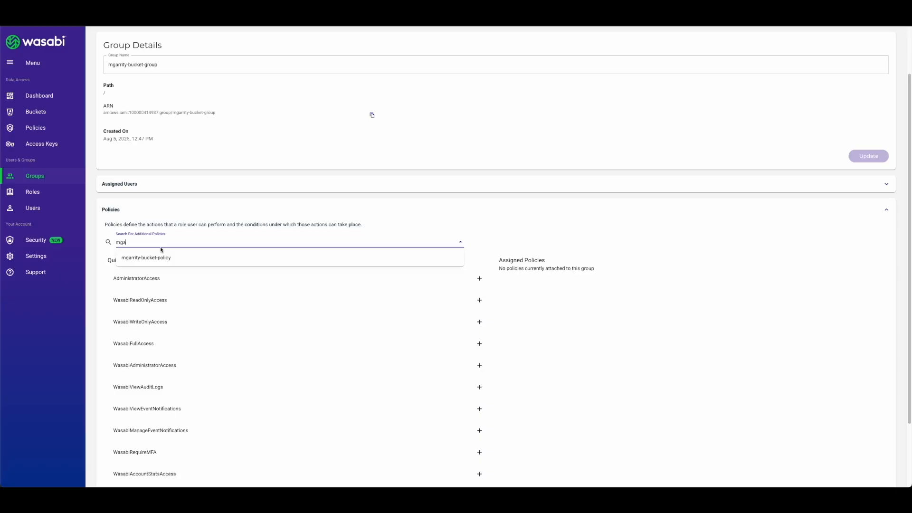
{"action": "left_click", "coordinate": [137, 259]}
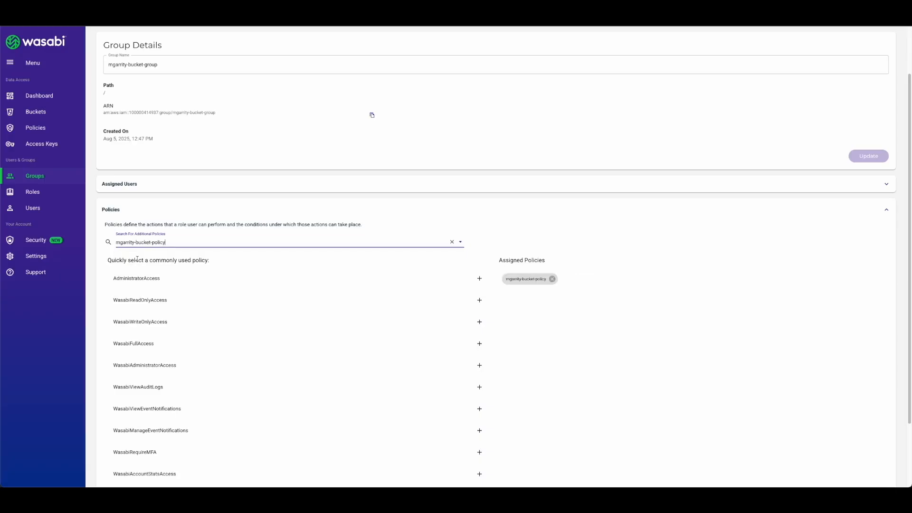
{"action": "scroll", "coordinate": [731, 292], "scroll_direction": "down", "scroll_amount": 3}
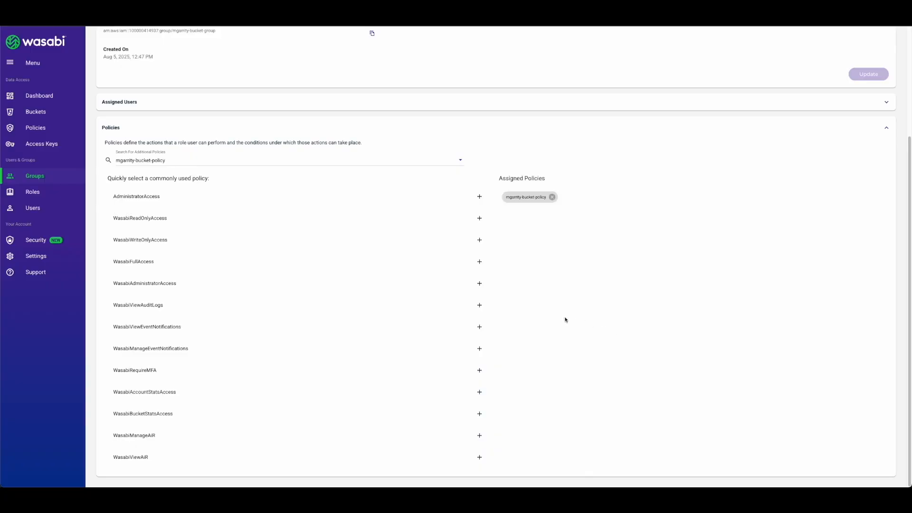
Step: Start a new user named mgarrity-bucket-user with programmatic (API key) access only
{"action": "left_click", "coordinate": [39, 211]}
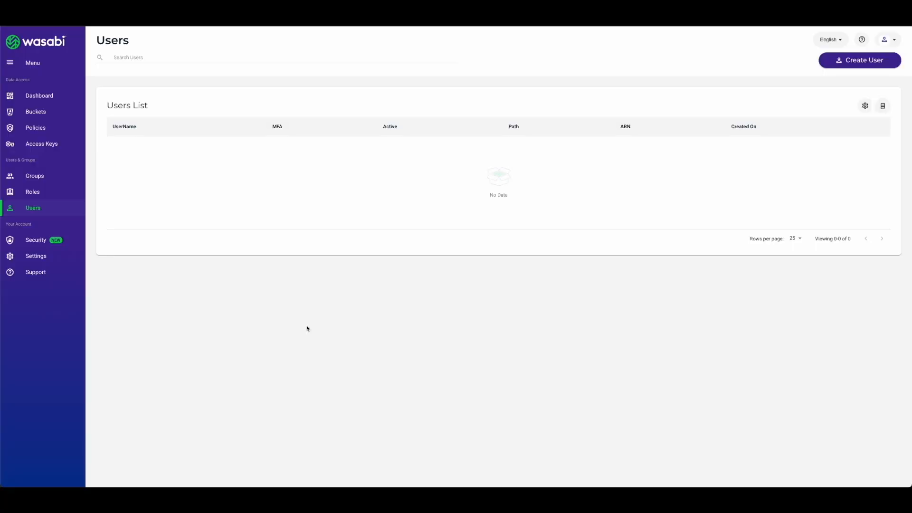
{"action": "left_click", "coordinate": [867, 62]}
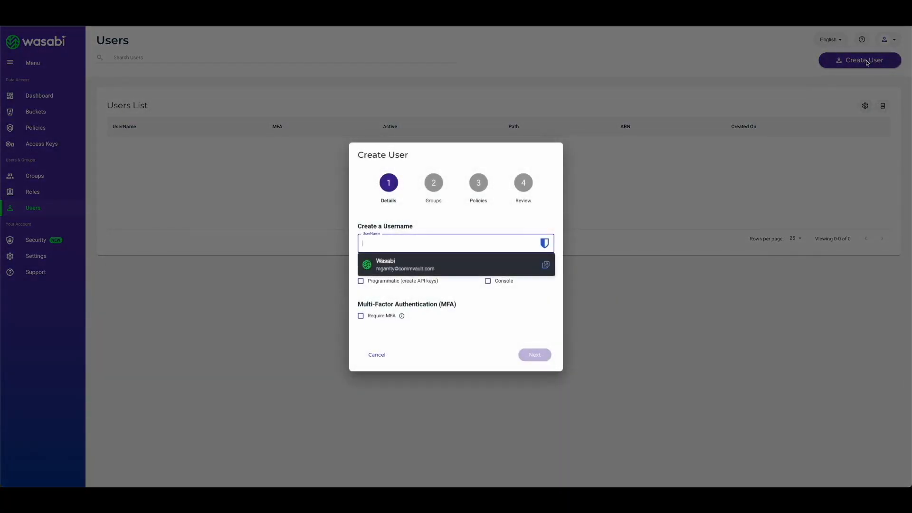
{"action": "type", "text": "mgarrity-"}
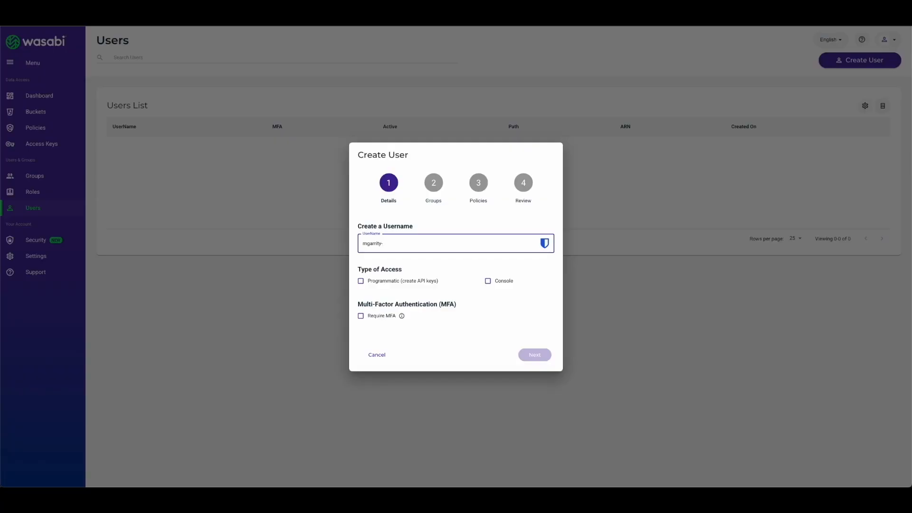
{"action": "type", "text": "bucket-user"}
{"action": "left_click", "coordinate": [361, 281]}
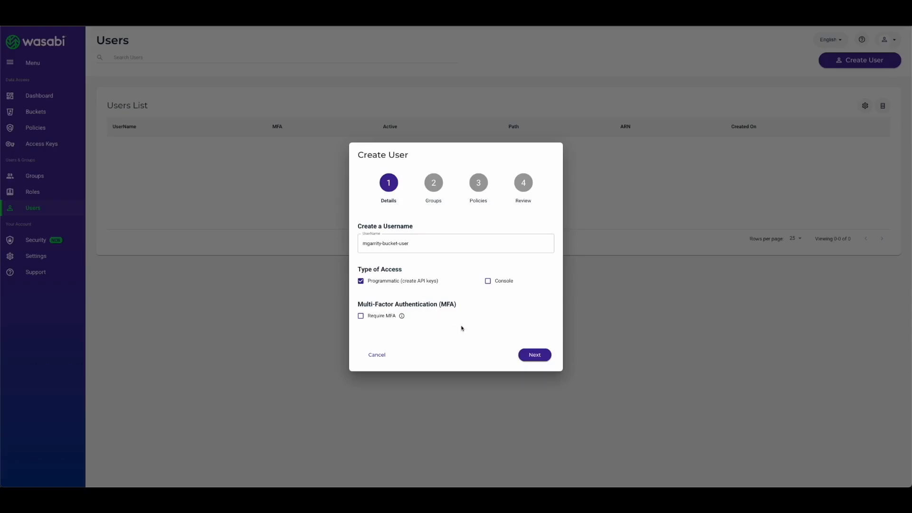
{"action": "left_click", "coordinate": [531, 358]}
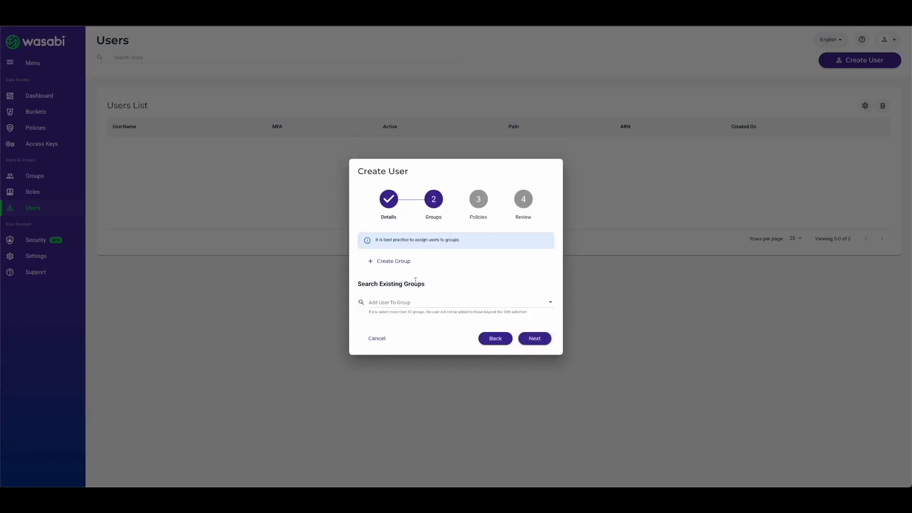
Step: Add the new user to mgarrity-bucket-group, attach no direct policies, and create the user
{"action": "left_click", "coordinate": [413, 302]}
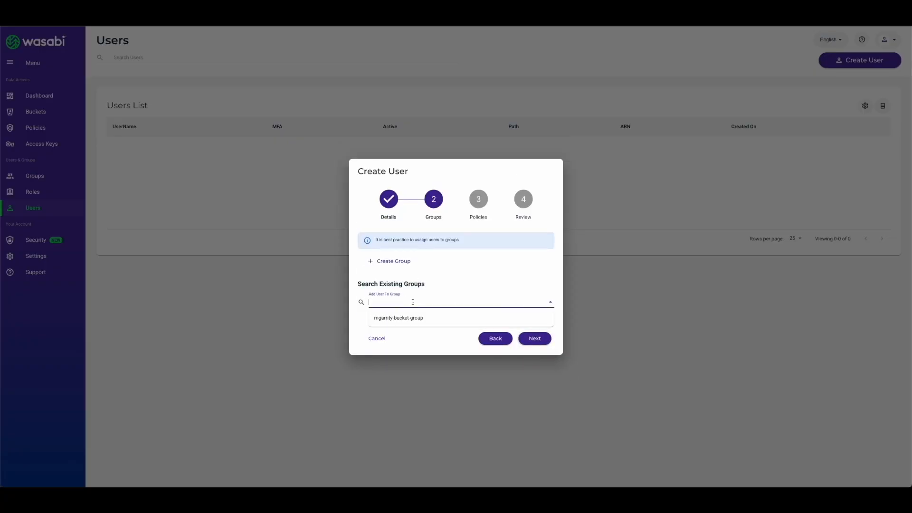
{"action": "left_click", "coordinate": [389, 318]}
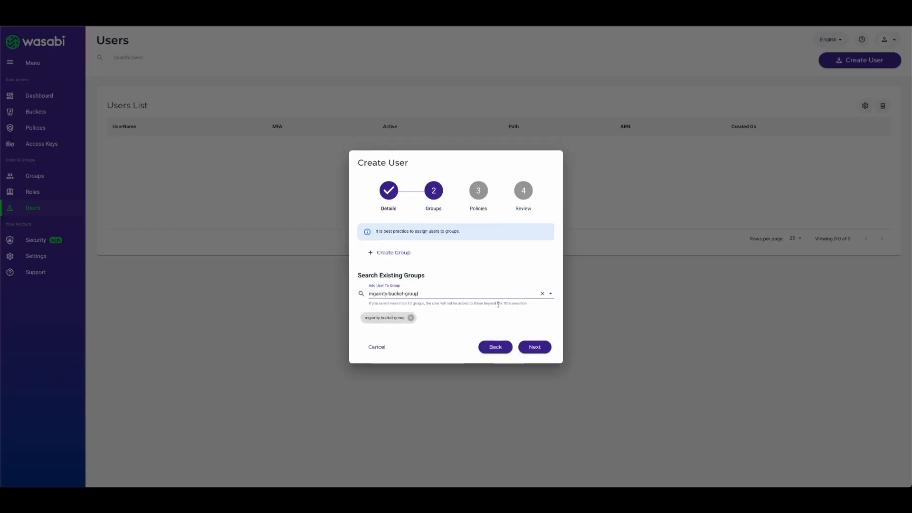
{"action": "left_click", "coordinate": [532, 347]}
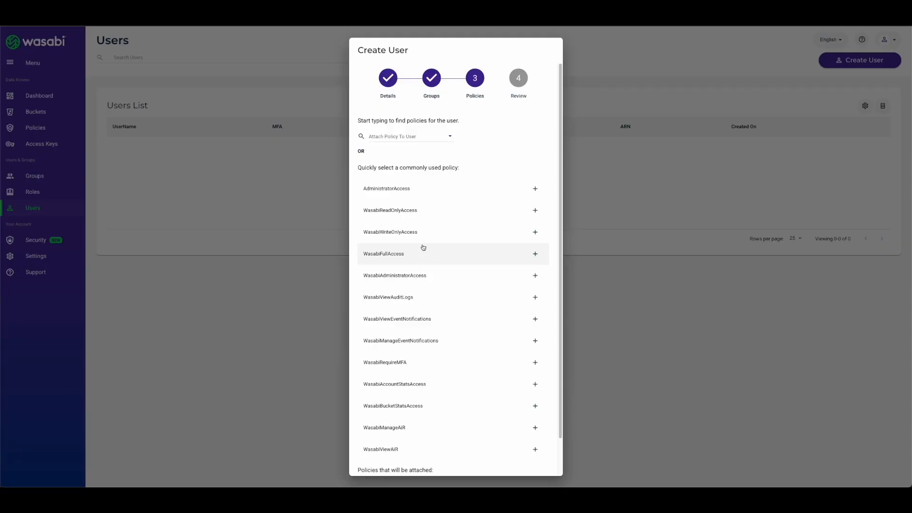
{"action": "scroll", "coordinate": [451, 282], "scroll_direction": "down", "scroll_amount": 1}
{"action": "scroll", "coordinate": [451, 282], "scroll_direction": "down", "scroll_amount": 2}
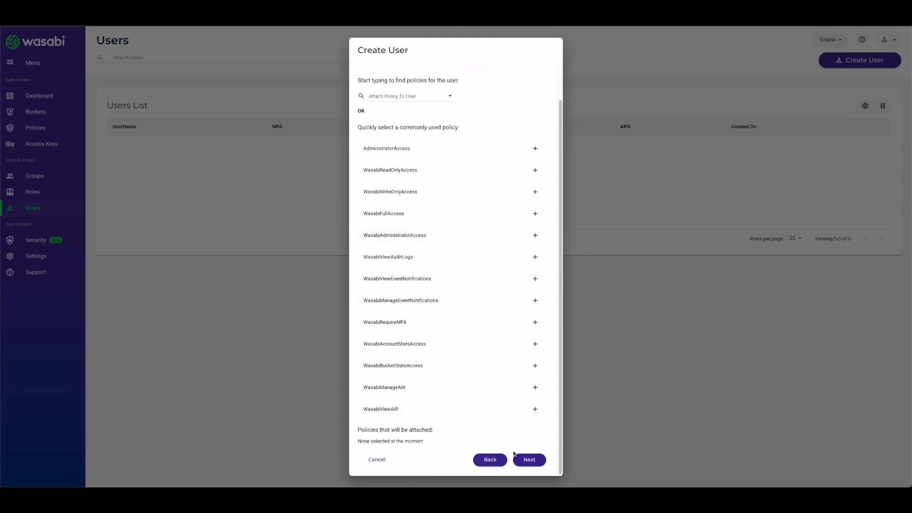
{"action": "left_click", "coordinate": [528, 460]}
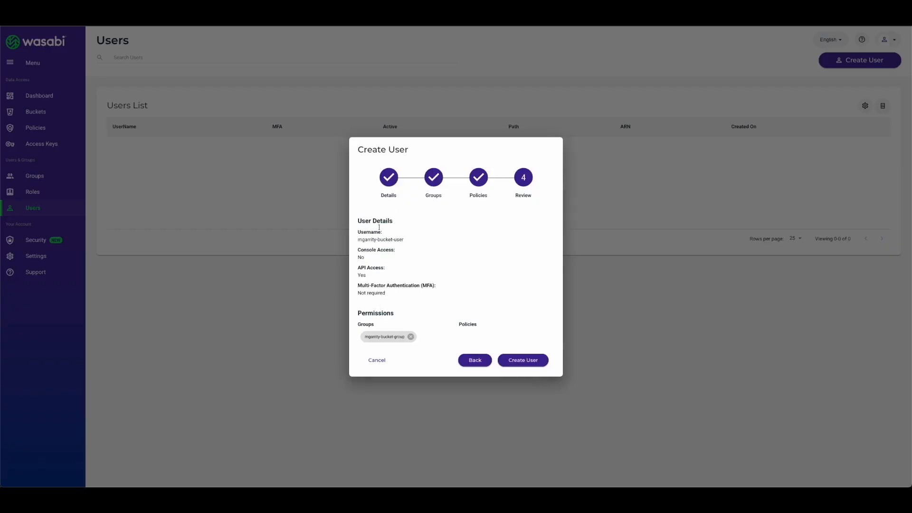
{"action": "left_click", "coordinate": [534, 360]}
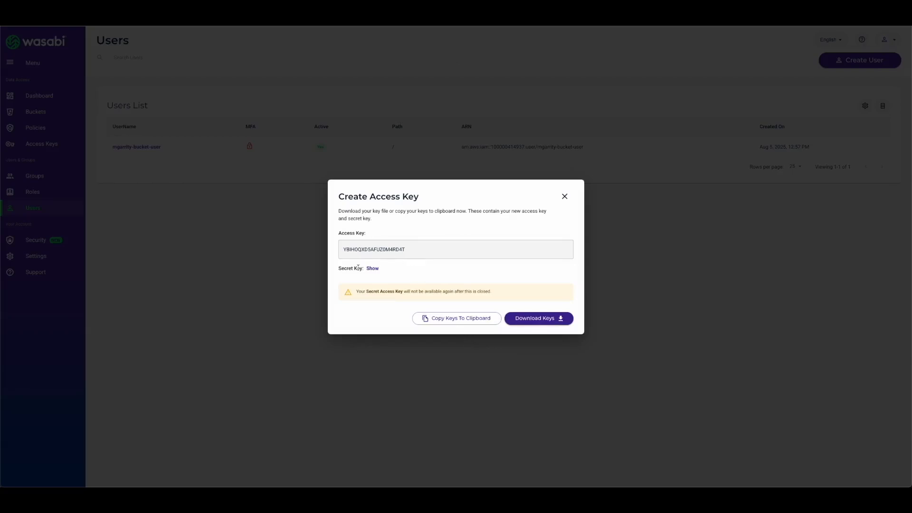
Step: Copy the new user's access keys to the clipboard and close the key and user creation dialogs
{"action": "left_click", "coordinate": [474, 319]}
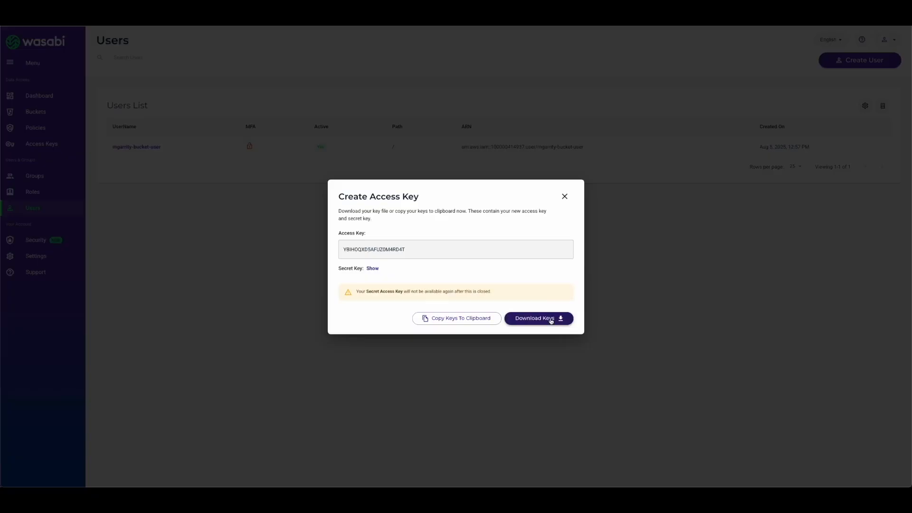
{"action": "left_click", "coordinate": [564, 197]}
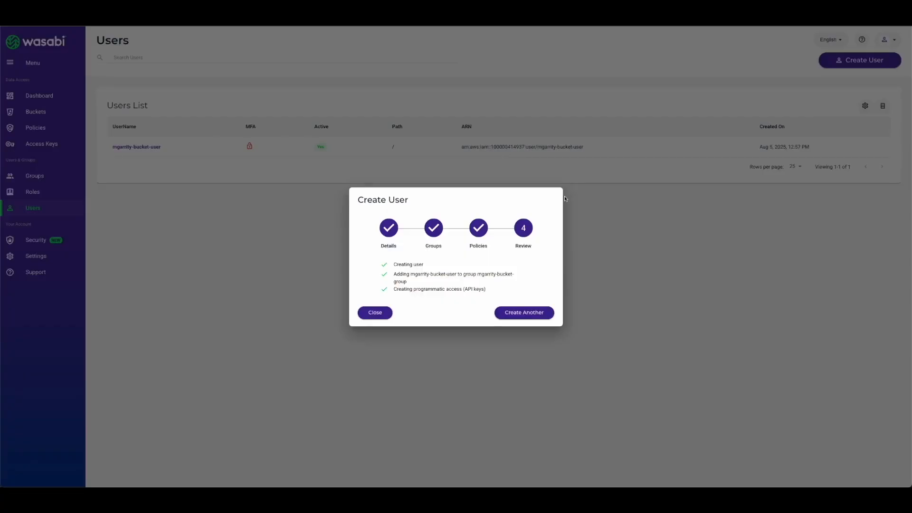
{"action": "left_click", "coordinate": [367, 315]}
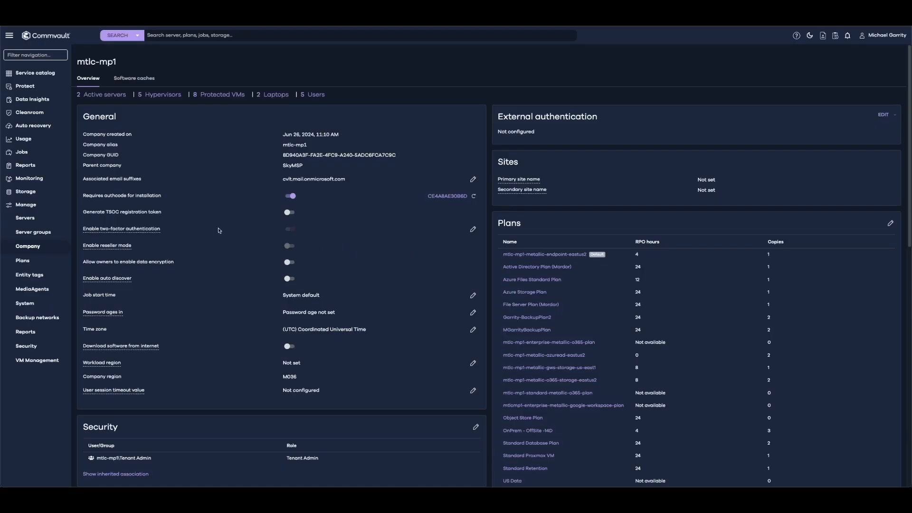
Step: In Commvault, start adding a cloud storage of type Wasabi Hot Cloud Storage
{"action": "left_click", "coordinate": [36, 194]}
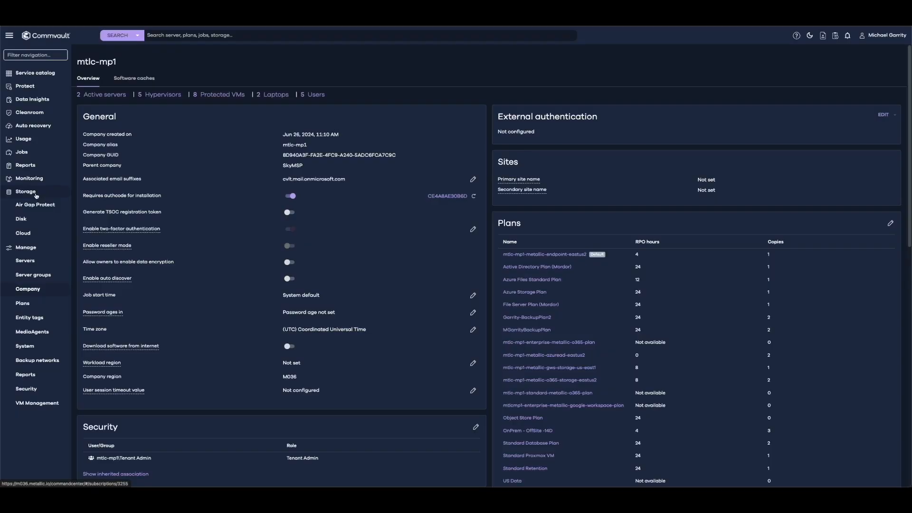
{"action": "left_click", "coordinate": [17, 233]}
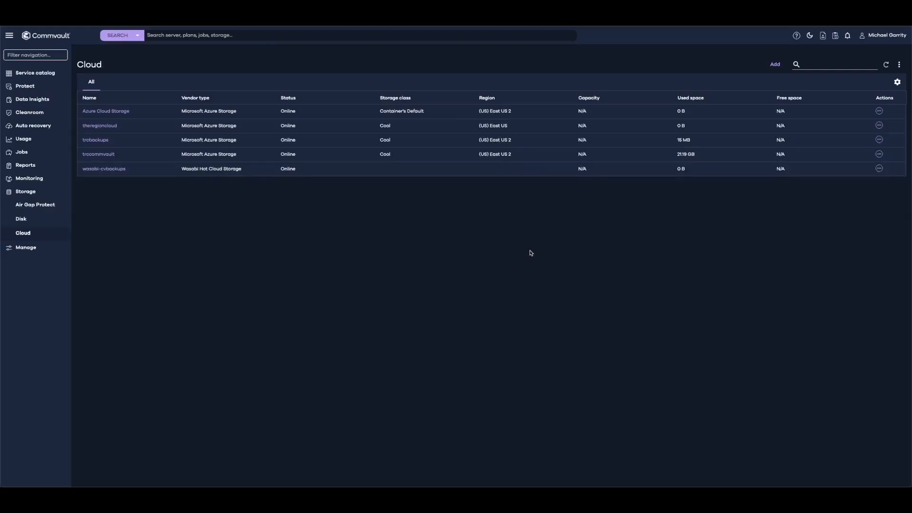
{"action": "left_click", "coordinate": [773, 64]}
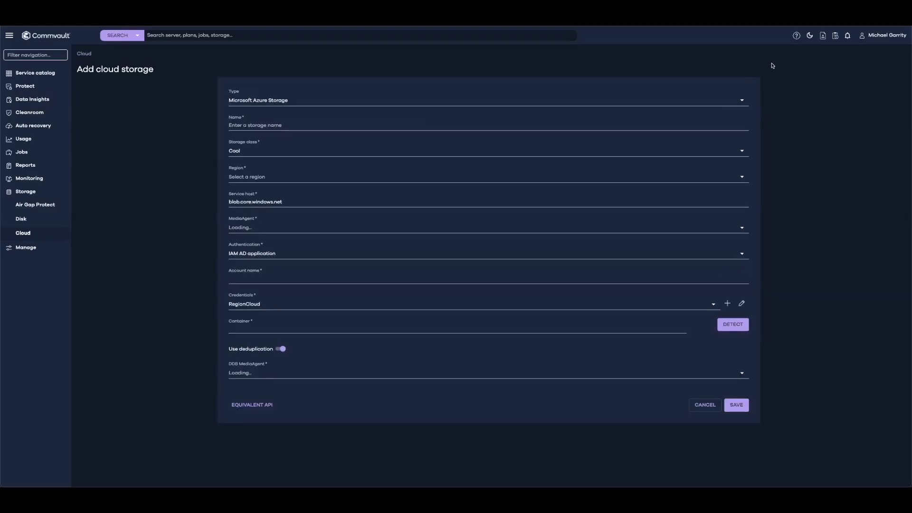
{"action": "left_click", "coordinate": [742, 98]}
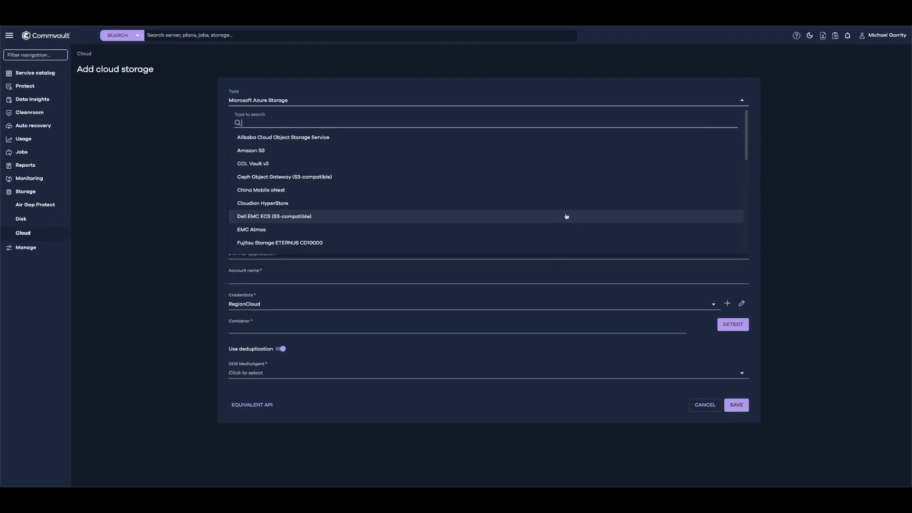
{"action": "scroll", "coordinate": [565, 220], "scroll_direction": "down", "scroll_amount": 5}
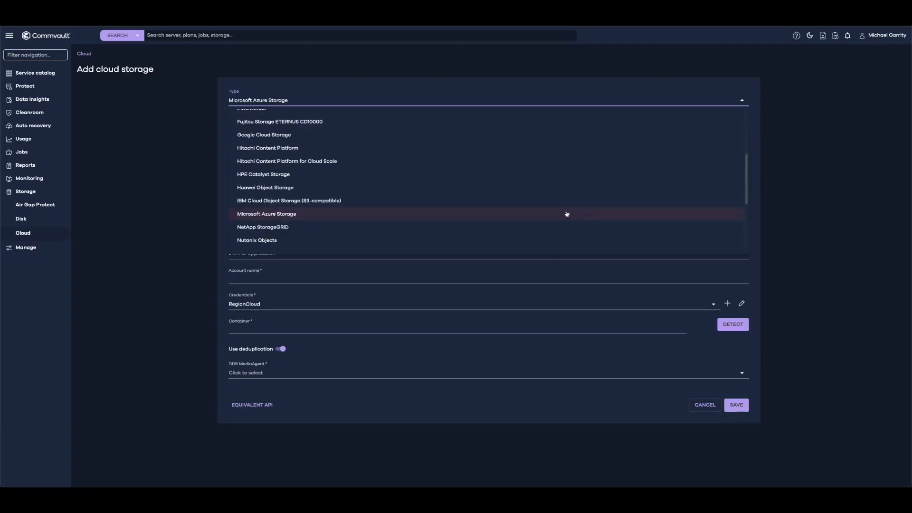
{"action": "left_click", "coordinate": [528, 244]}
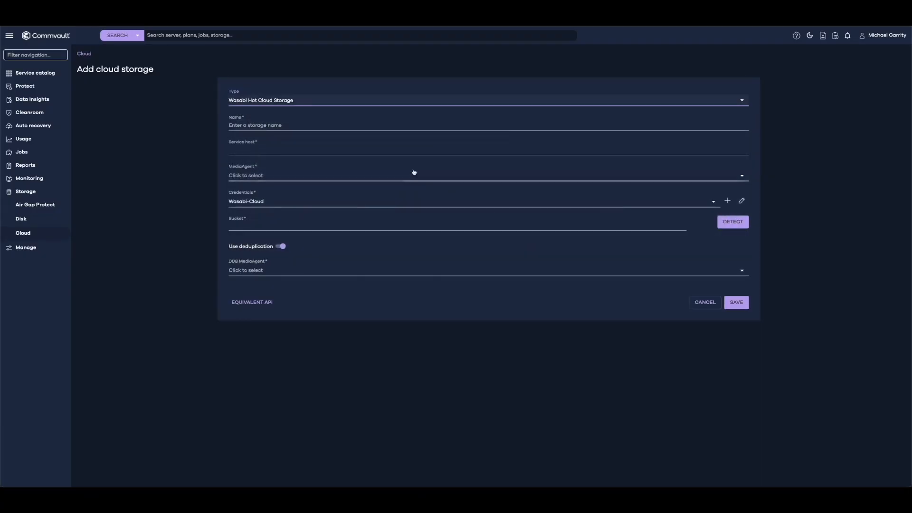
Step: Name the storage mgarrity-wasabi-bucket and set its service host to s3.wasabisys.com, copied from Wasabi's service URL page for US East 1
{"action": "left_click", "coordinate": [274, 124]}
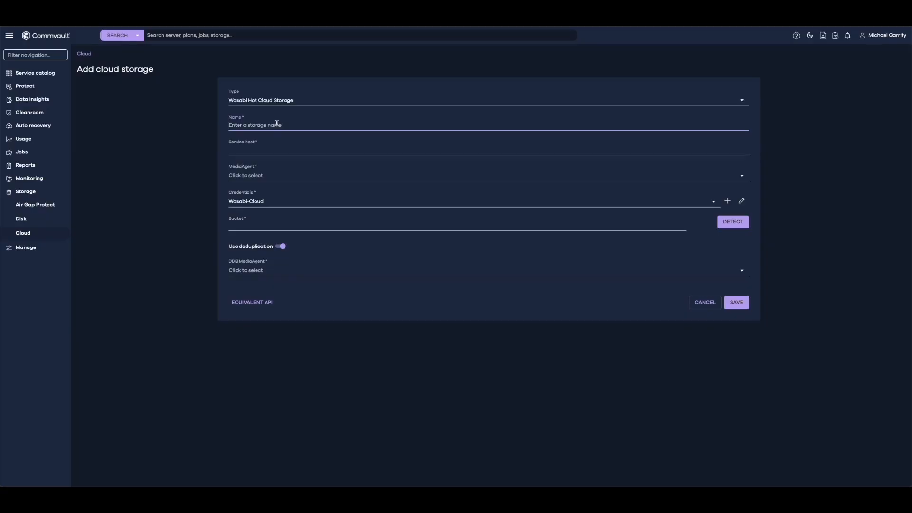
{"action": "type", "text": "mgarrity-wasabi-bucket"}
{"action": "left_click", "coordinate": [304, 149]}
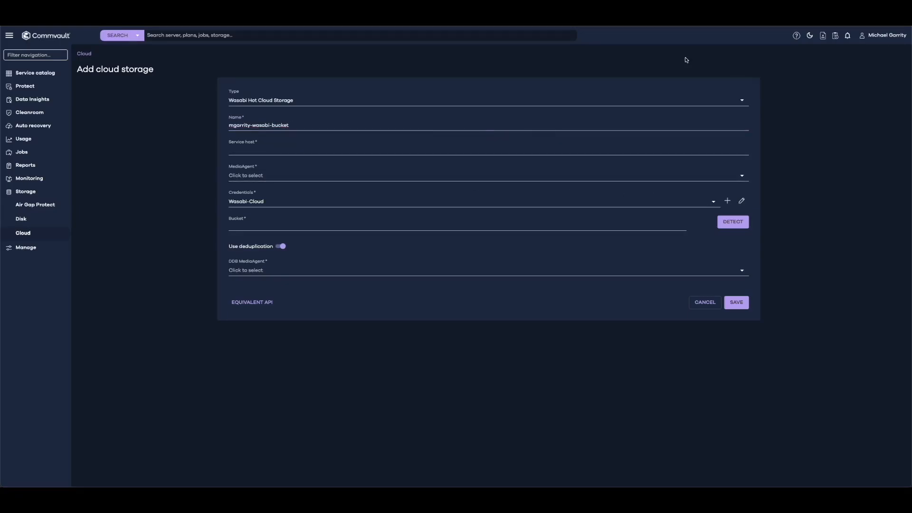
{"action": "left_click_drag", "start_coordinate": [687, 60], "coordinate": [122, 13]}
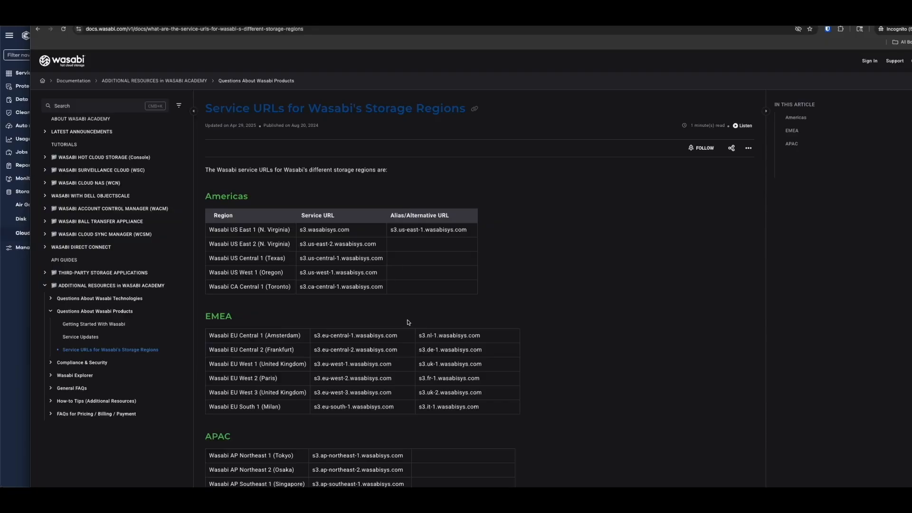
{"action": "triple_click", "coordinate": [331, 230]}
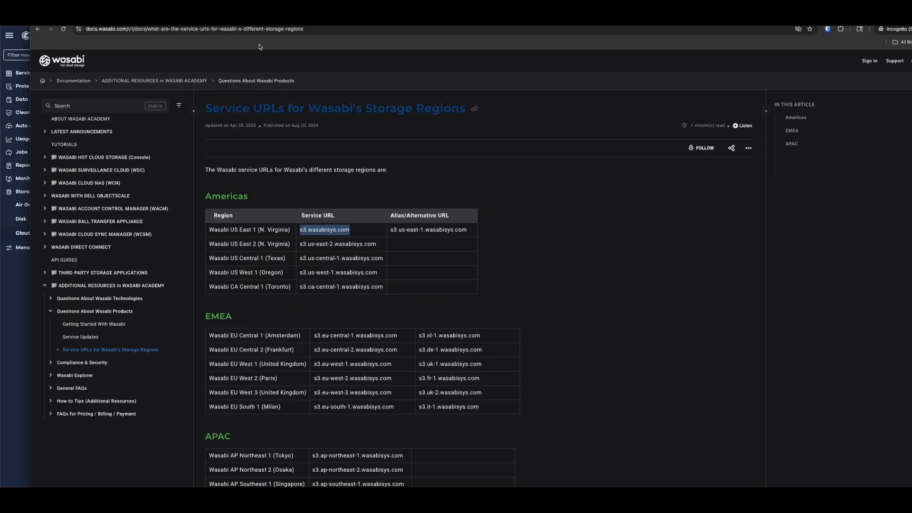
{"action": "left_click_drag", "start_coordinate": [204, 20], "coordinate": [911, 29]}
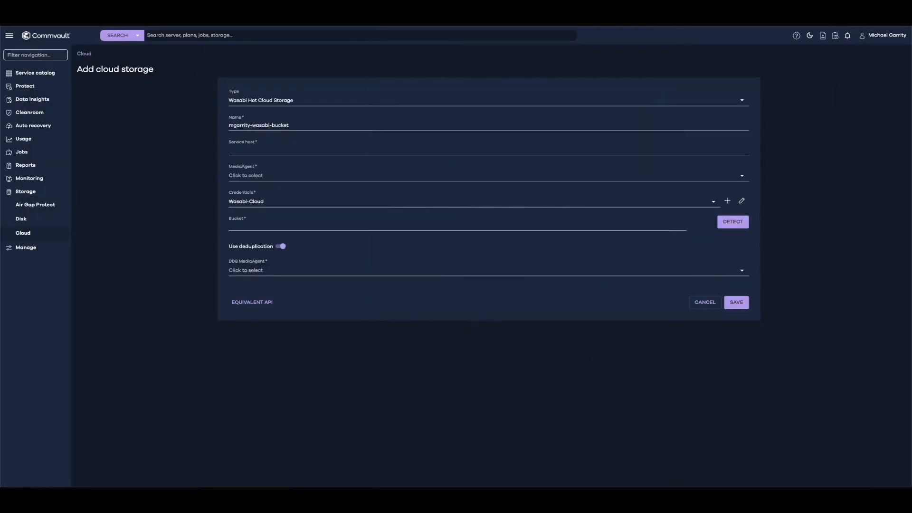
{"action": "left_click", "coordinate": [242, 152]}
{"action": "key", "text": "ctrl+v"}
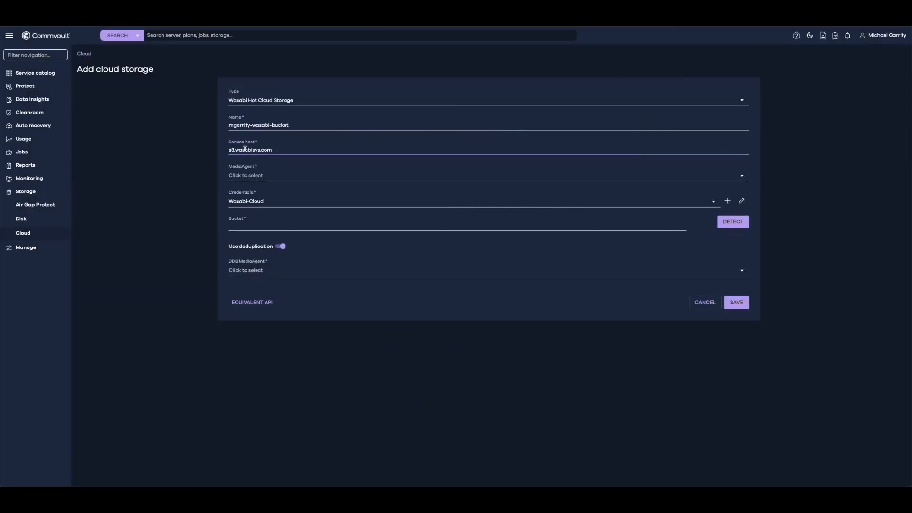
Step: Select mordor as the storage's MediaAgent
{"action": "left_click", "coordinate": [262, 178]}
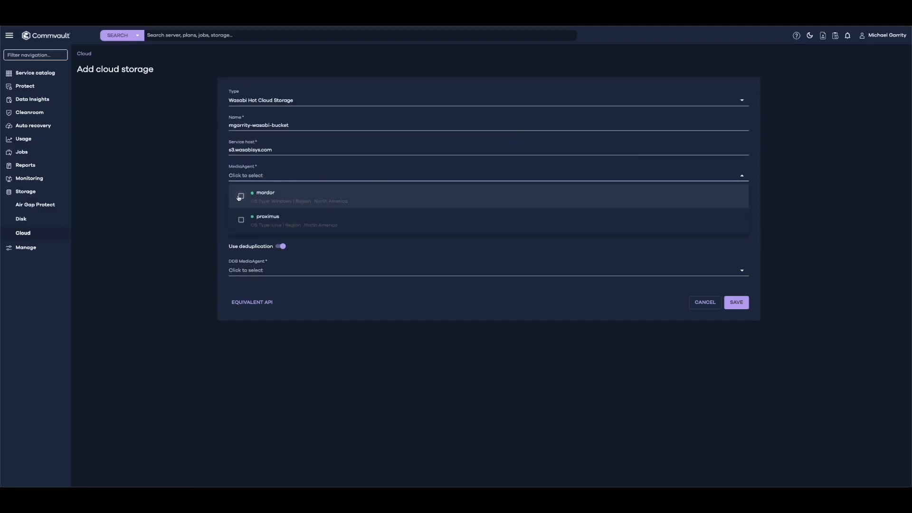
{"action": "left_click", "coordinate": [240, 196]}
{"action": "left_click", "coordinate": [156, 196]}
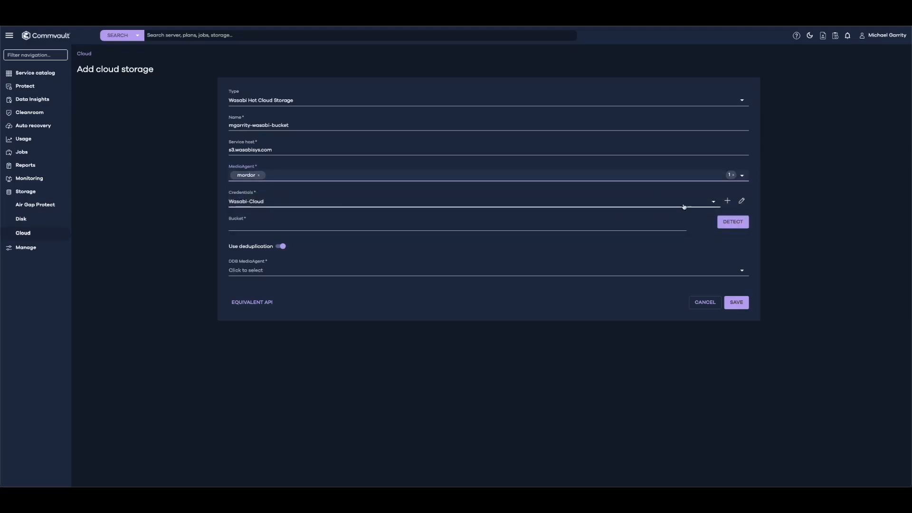
Step: Start a new credential in the built-in vault and name it mgarrity-wasabi-bucket-creds
{"action": "left_click", "coordinate": [728, 202]}
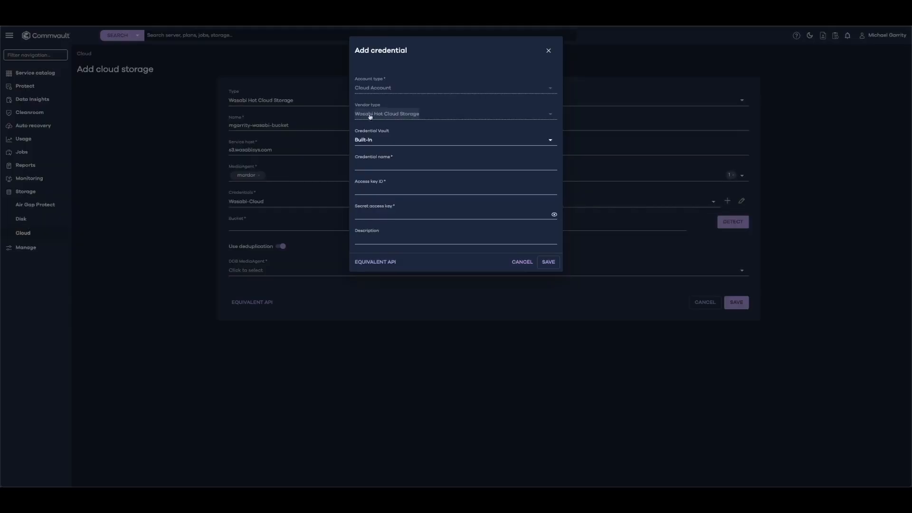
{"action": "left_click", "coordinate": [378, 140]}
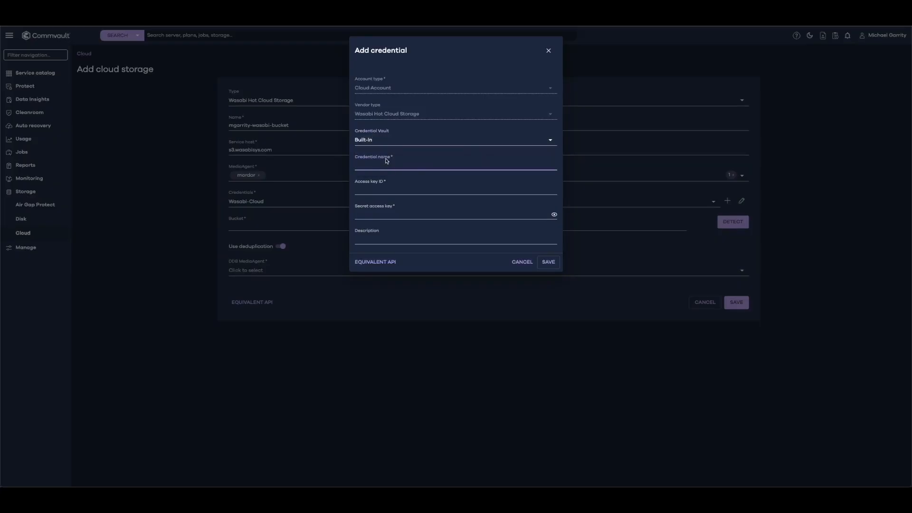
{"action": "left_click", "coordinate": [386, 164]}
{"action": "type", "text": "mgorrity-wasabi-0"}
{"action": "type", "text": "ucket-creds"}
Step: Paste the Wasabi access key ID and secret access key into the credential and save it
{"action": "left_click", "coordinate": [376, 189]}
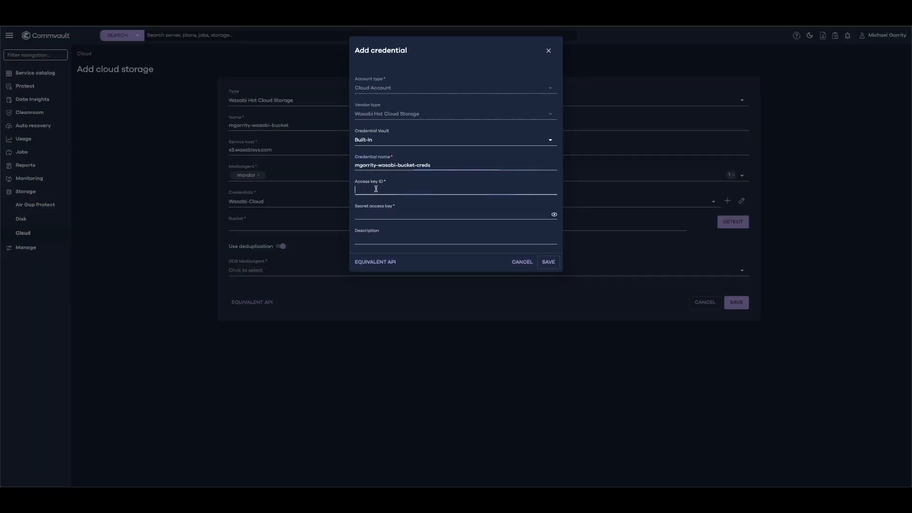
{"action": "key", "text": "ctrl+v"}
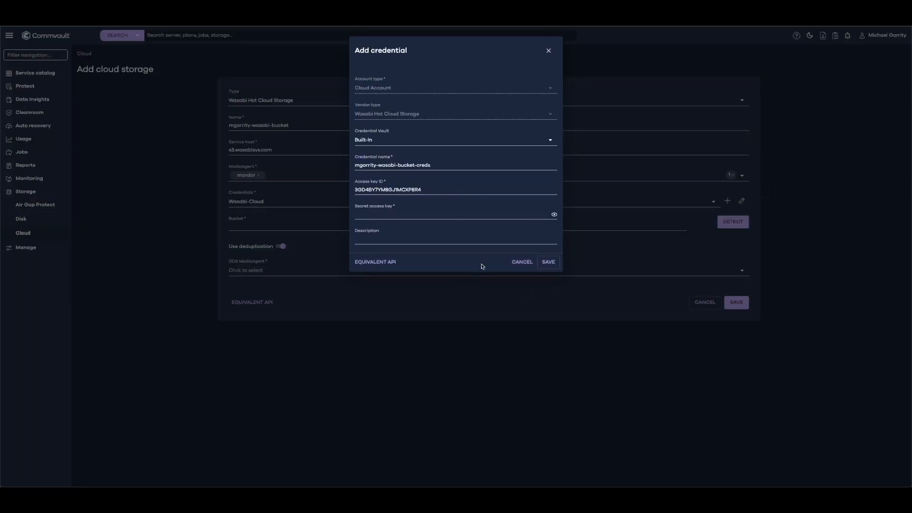
{"action": "left_click", "coordinate": [376, 215]}
{"action": "key", "text": "ctrl+v"}
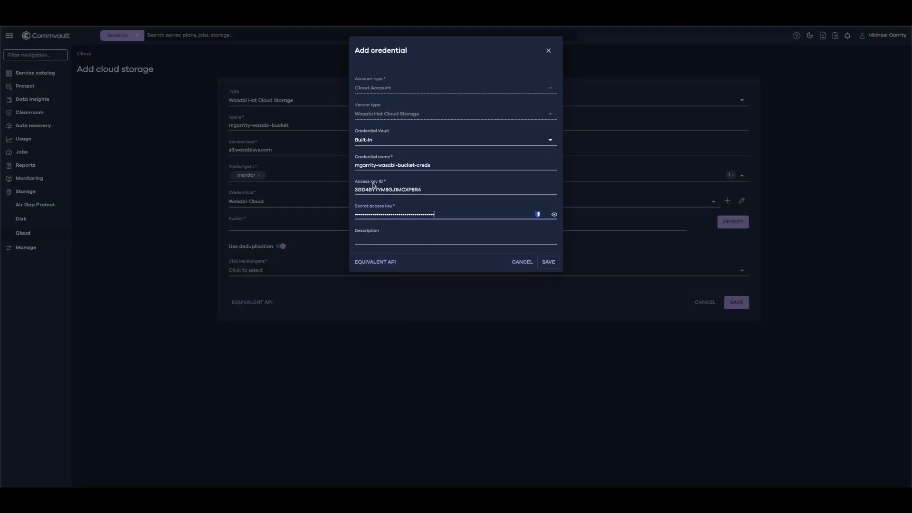
{"action": "left_click", "coordinate": [550, 266]}
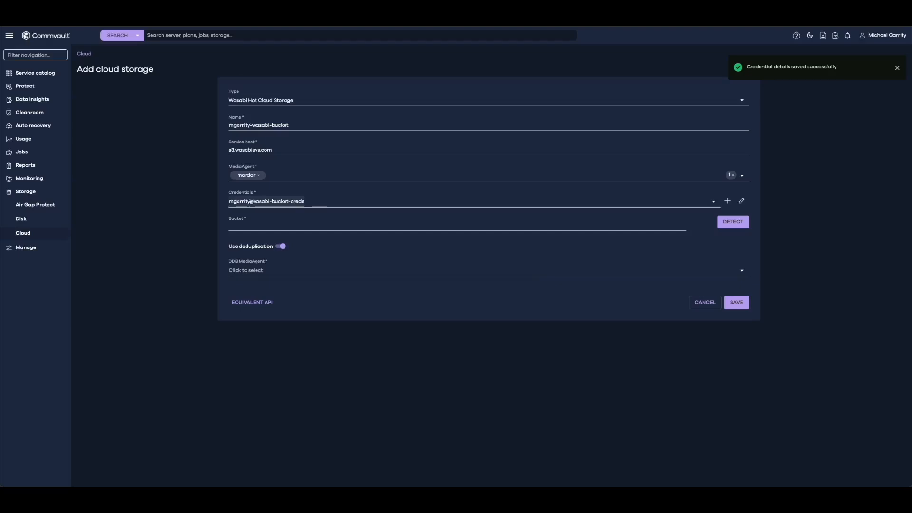
{"action": "left_click", "coordinate": [736, 225]}
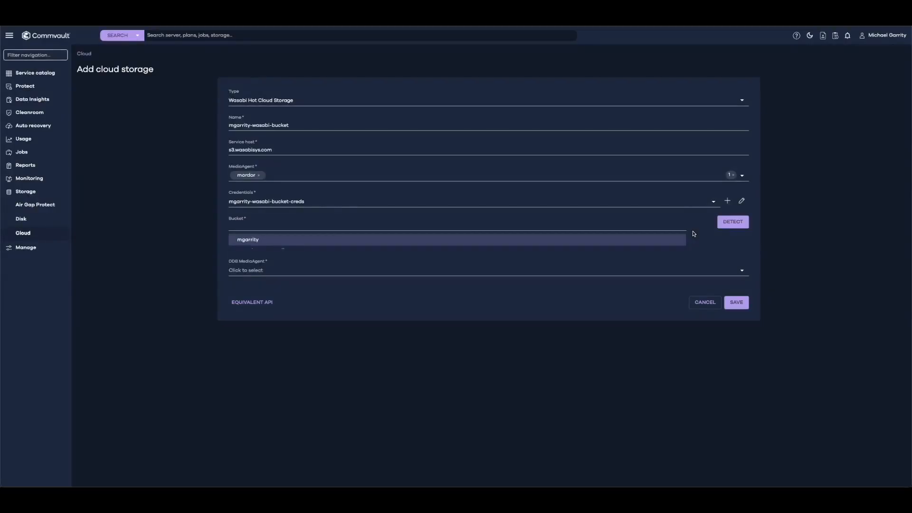
{"action": "left_click", "coordinate": [250, 240]}
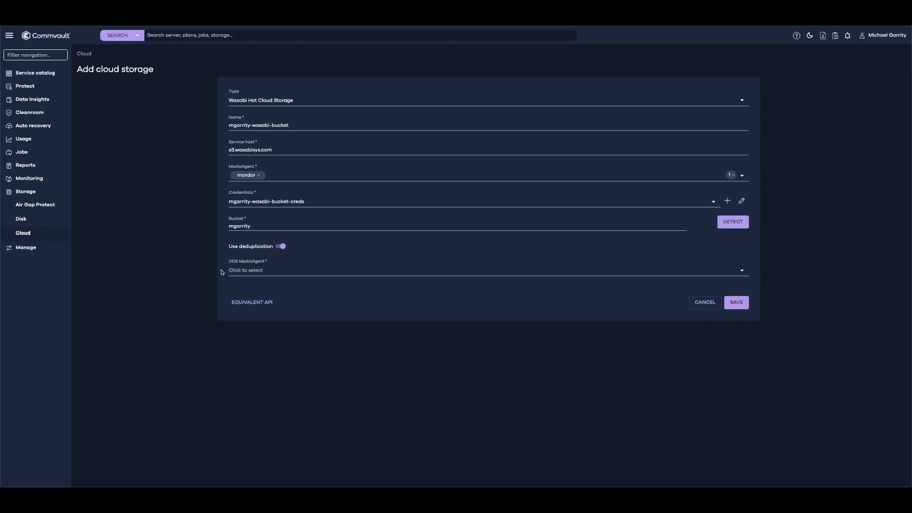
{"action": "left_click", "coordinate": [231, 270]}
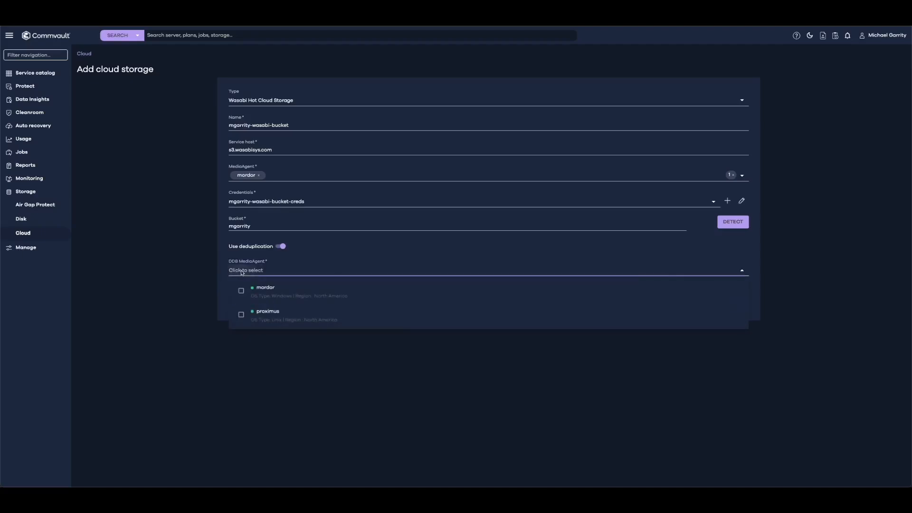
{"action": "left_click", "coordinate": [251, 294]}
{"action": "left_click", "coordinate": [171, 264]}
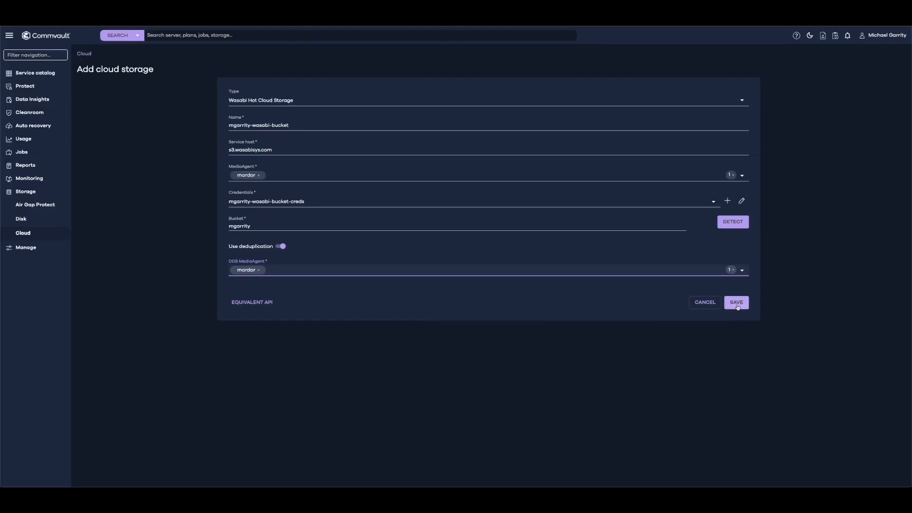
{"action": "left_click", "coordinate": [737, 303]}
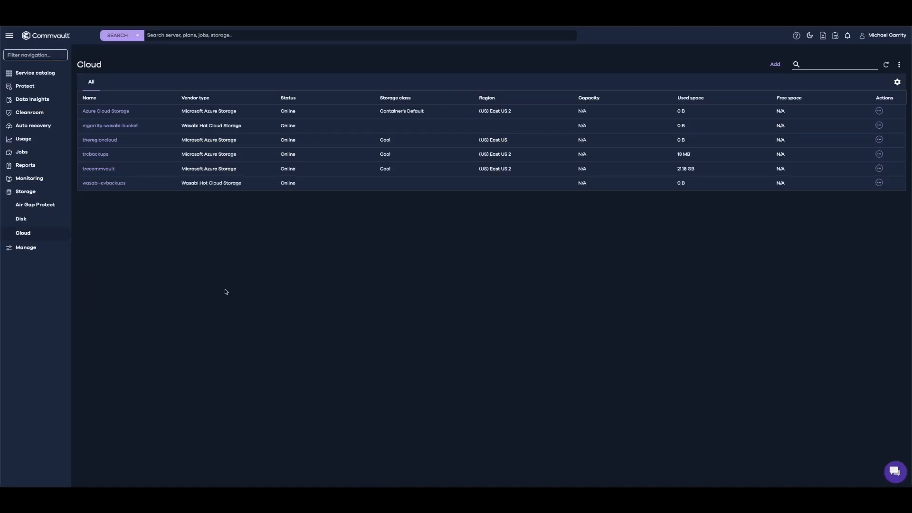
Step: Start a new backup plan from scratch and name it Wasabi Hybrid
{"action": "left_click", "coordinate": [15, 251]}
{"action": "left_click", "coordinate": [31, 309]}
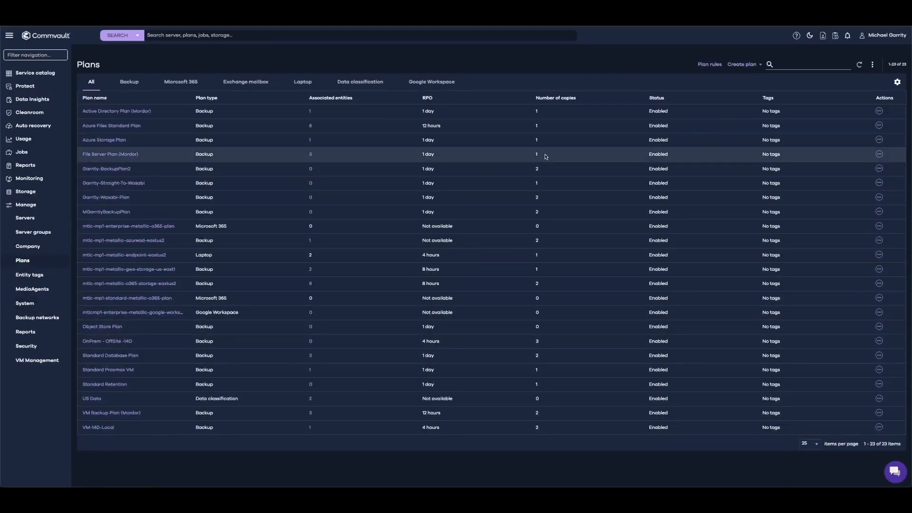
{"action": "left_click", "coordinate": [743, 64]}
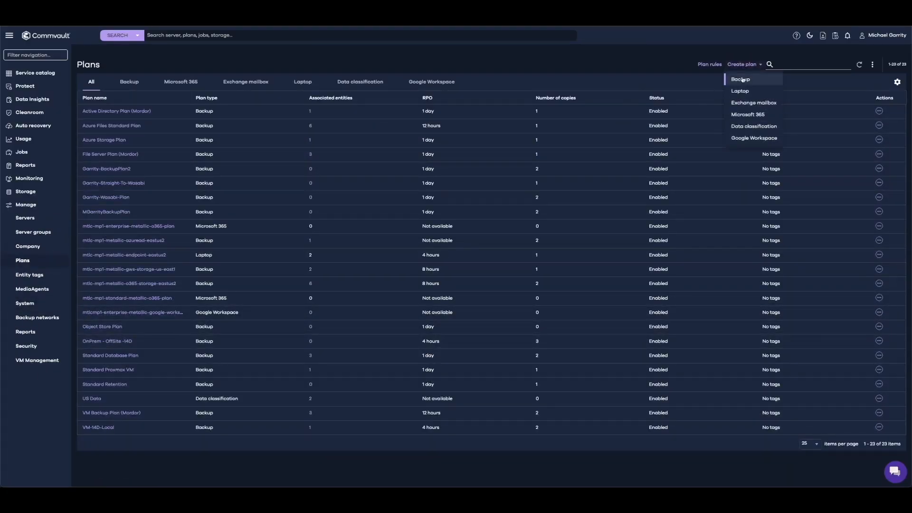
{"action": "left_click", "coordinate": [742, 80]}
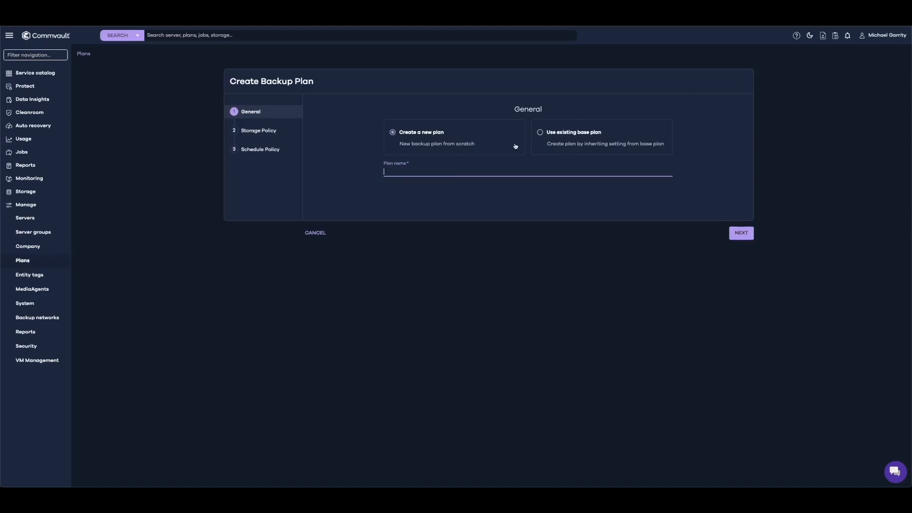
{"action": "type", "text": "Wasabi Hybrid"}
{"action": "left_click", "coordinate": [742, 233]}
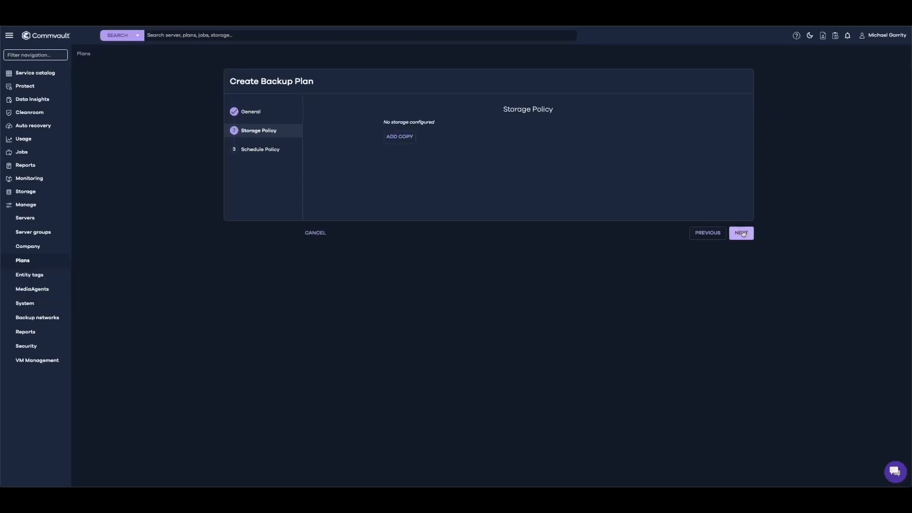
Step: Add the Primary copy to the plan on Local Disk Prox Library, keeping the default 1 month retention
{"action": "left_click", "coordinate": [404, 138]}
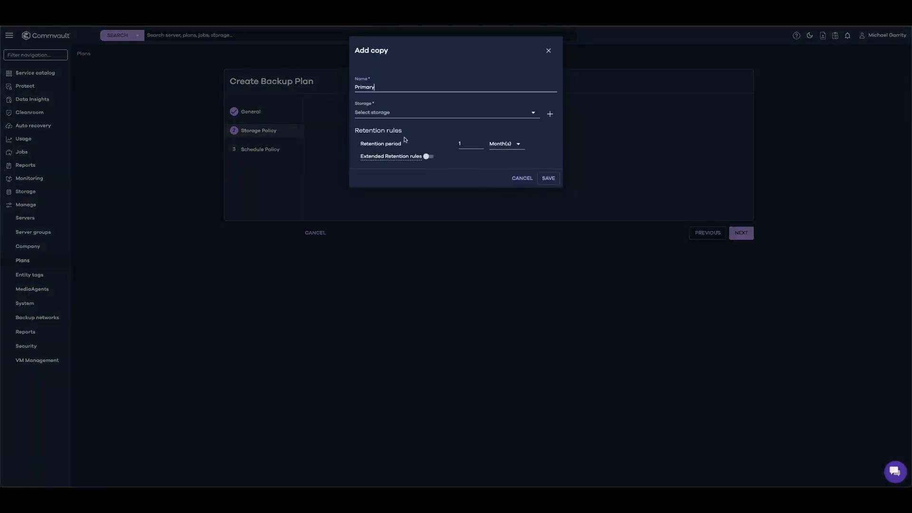
{"action": "left_click", "coordinate": [393, 117]}
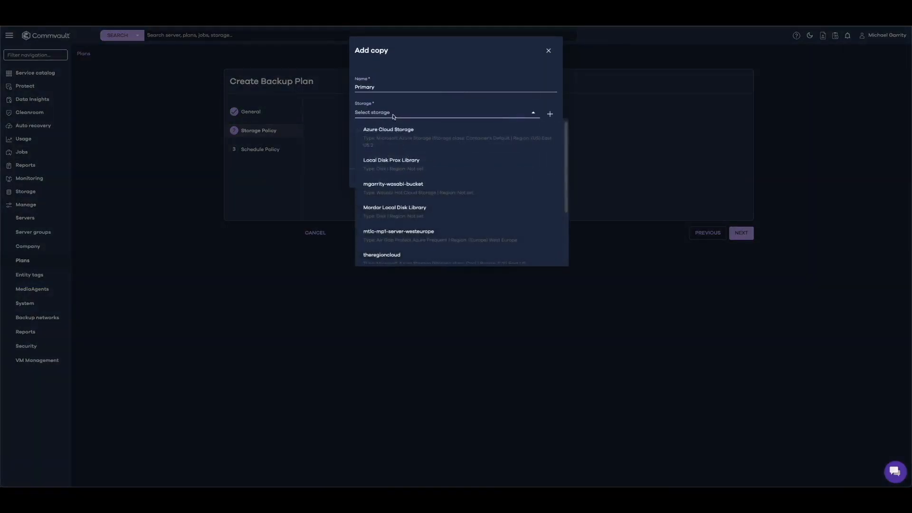
{"action": "left_click", "coordinate": [402, 161]}
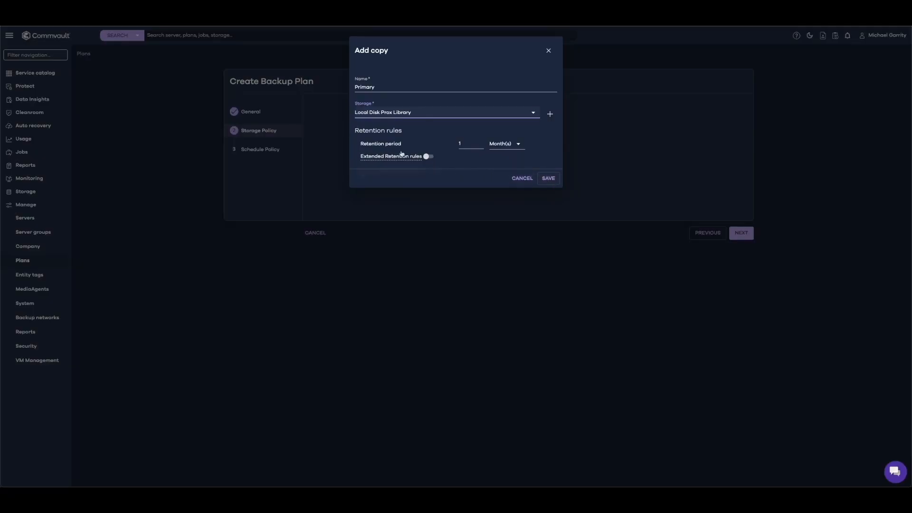
{"action": "left_click", "coordinate": [549, 178]}
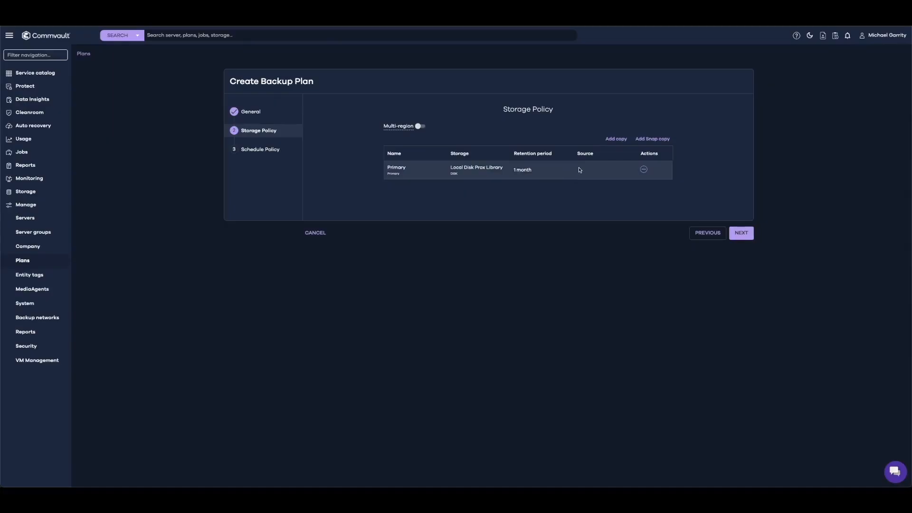
Step: Add a second copy named Wasabi Copy for all jobs on mgarrity-wasabi-bucket, and submit the plan with its default schedules
{"action": "left_click", "coordinate": [618, 142]}
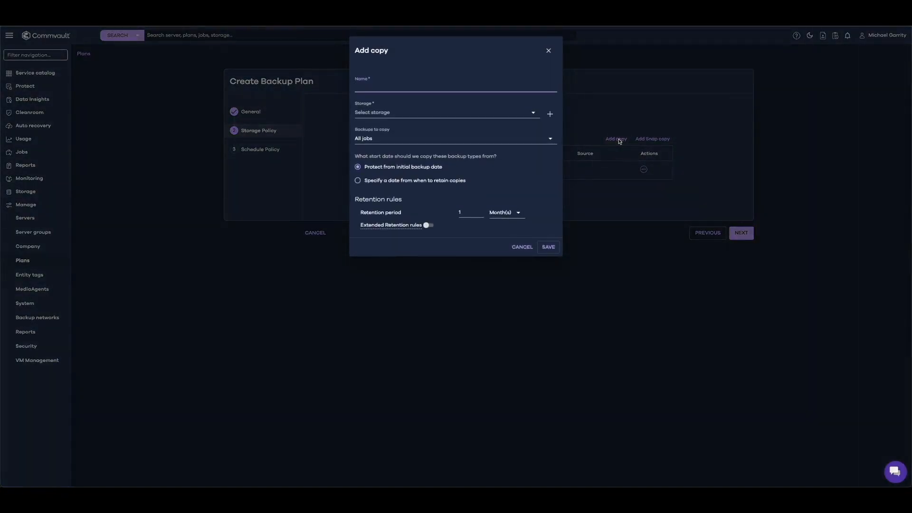
{"action": "type", "text": "Wasabi Copy"}
{"action": "left_click", "coordinate": [521, 116]}
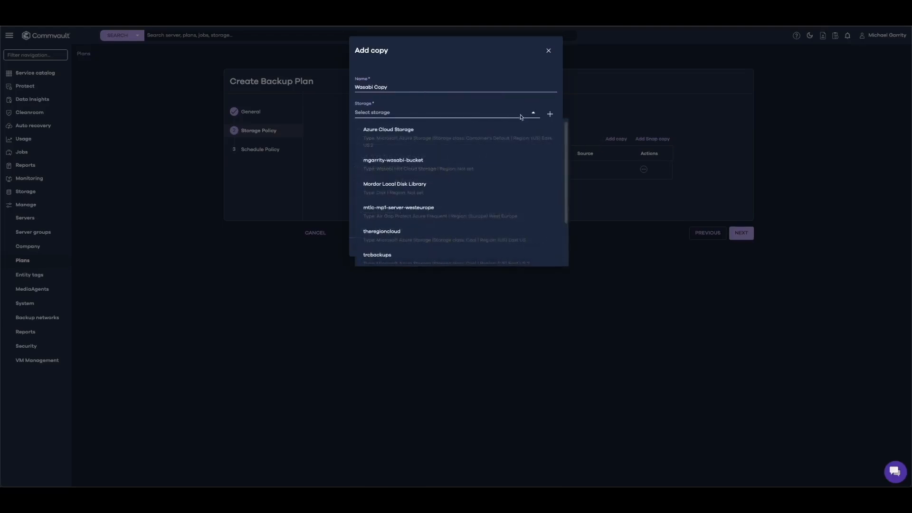
{"action": "left_click", "coordinate": [397, 167]}
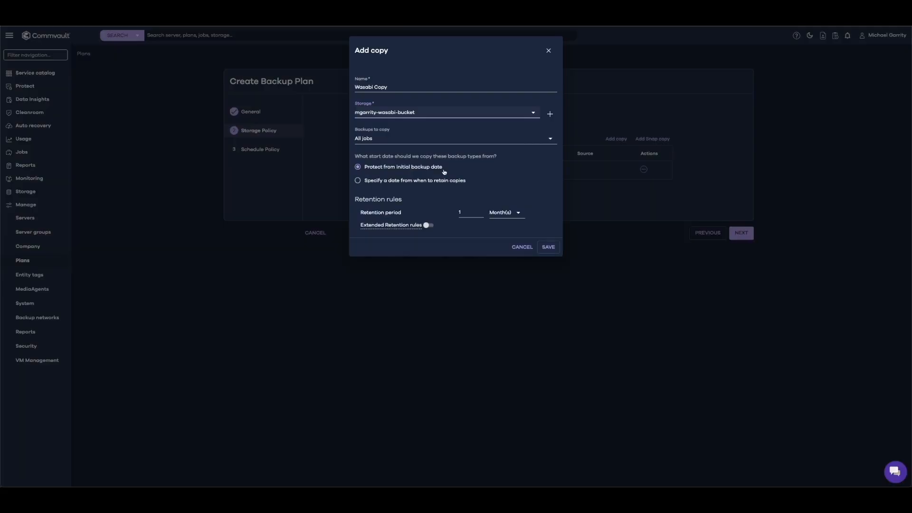
{"action": "left_click", "coordinate": [376, 139]}
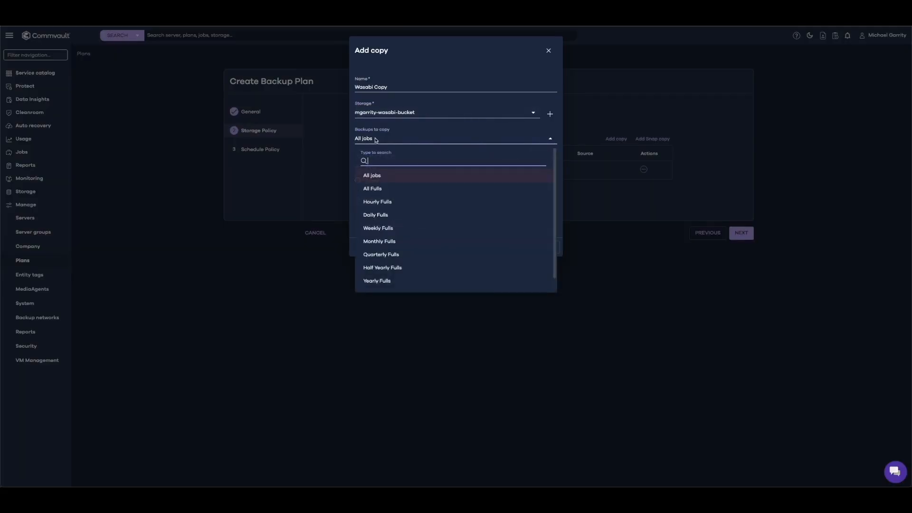
{"action": "left_click", "coordinate": [414, 124]}
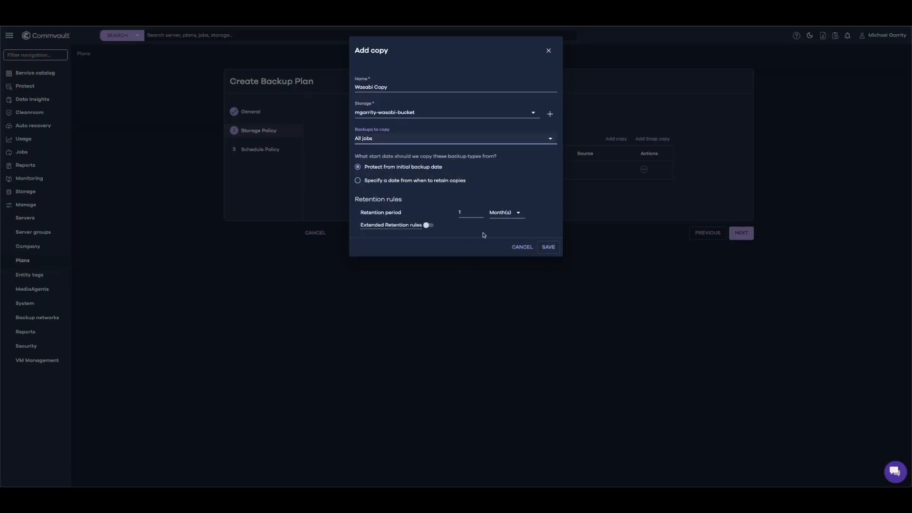
{"action": "left_click", "coordinate": [546, 247]}
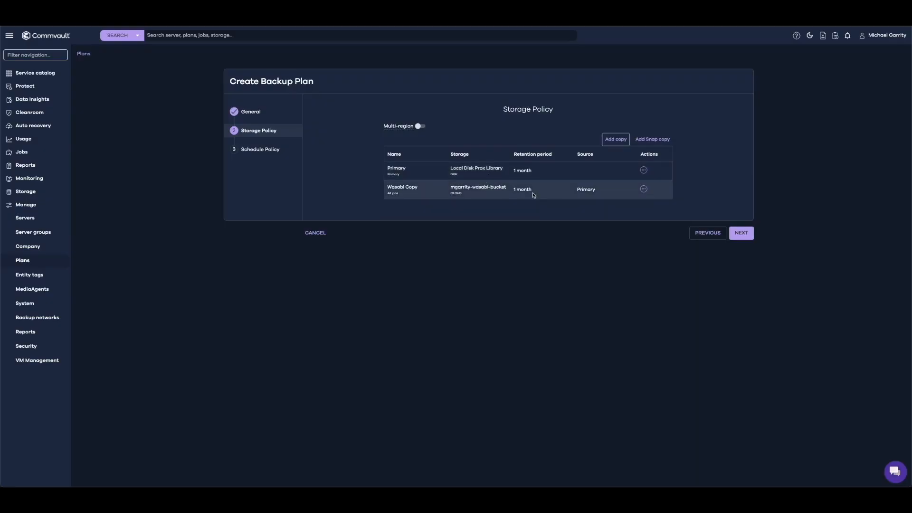
{"action": "left_click", "coordinate": [735, 234]}
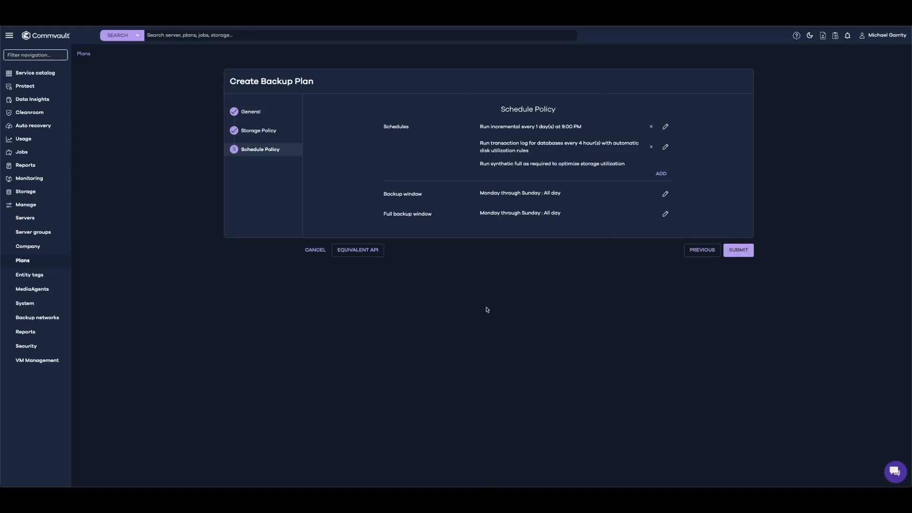
{"action": "left_click", "coordinate": [733, 252]}
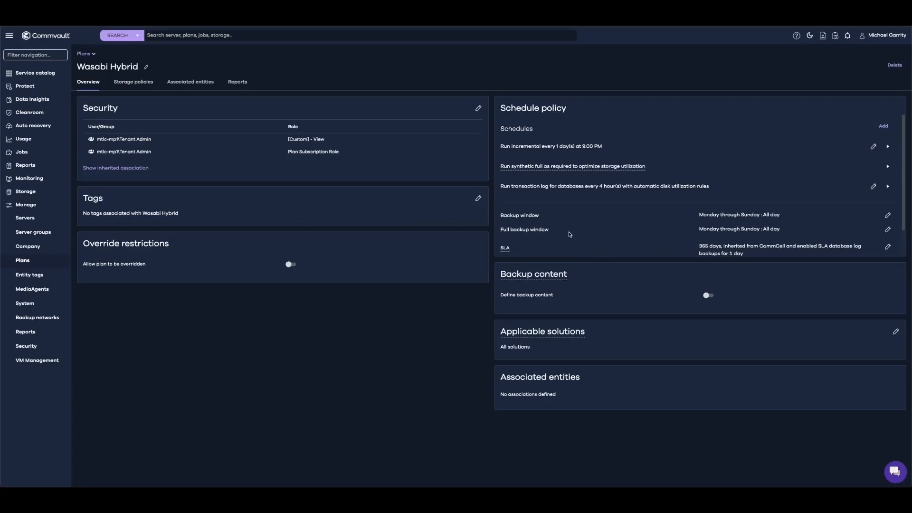
Step: Open Wasabi Copy from the plan's Default region and enable its compliance lock, confirming with the phrase "Enable compliance lock"
{"action": "left_click", "coordinate": [141, 85]}
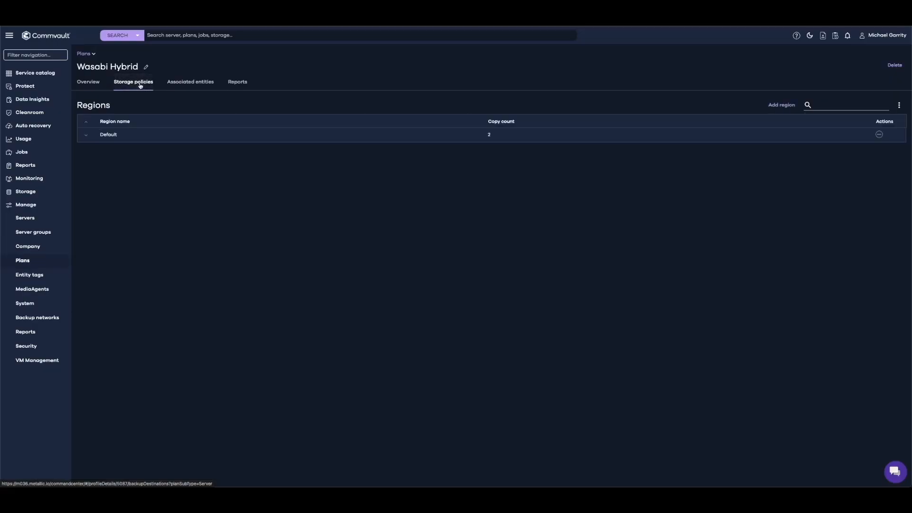
{"action": "left_click", "coordinate": [86, 137]}
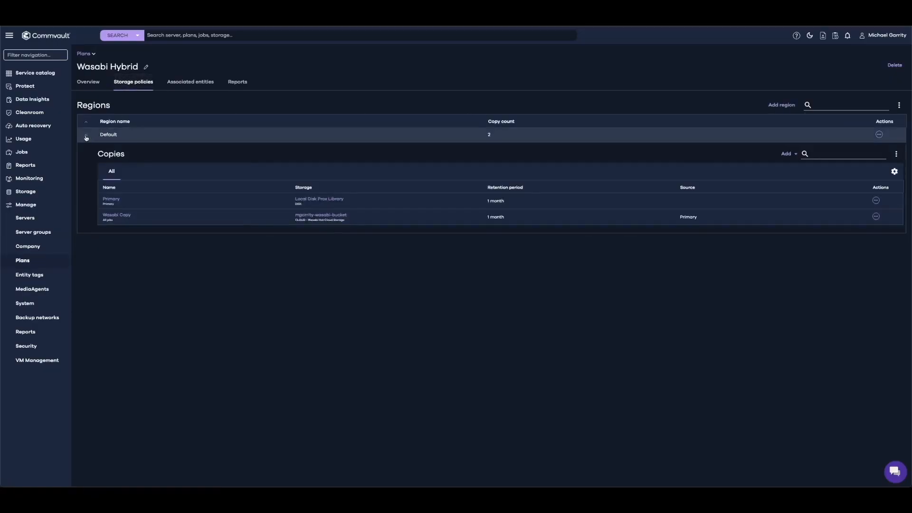
{"action": "left_click", "coordinate": [119, 216]}
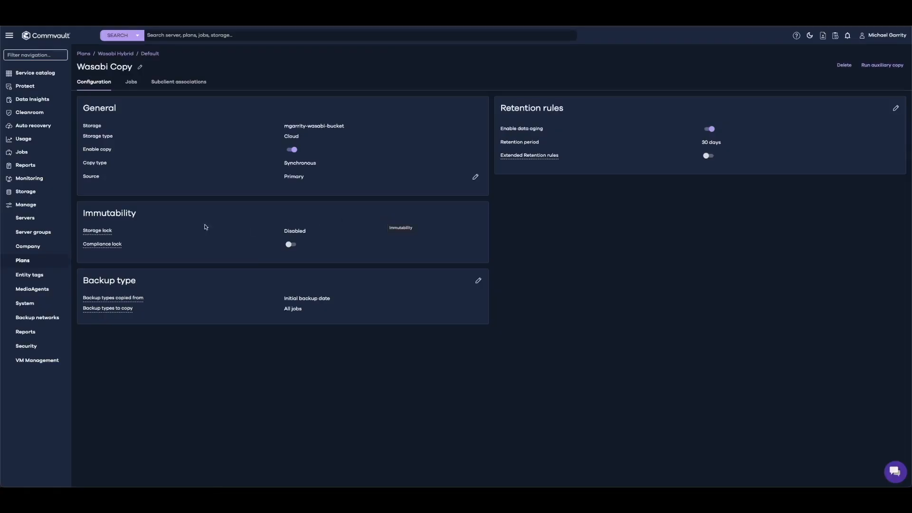
{"action": "left_click_drag", "start_coordinate": [84, 214], "coordinate": [158, 215]}
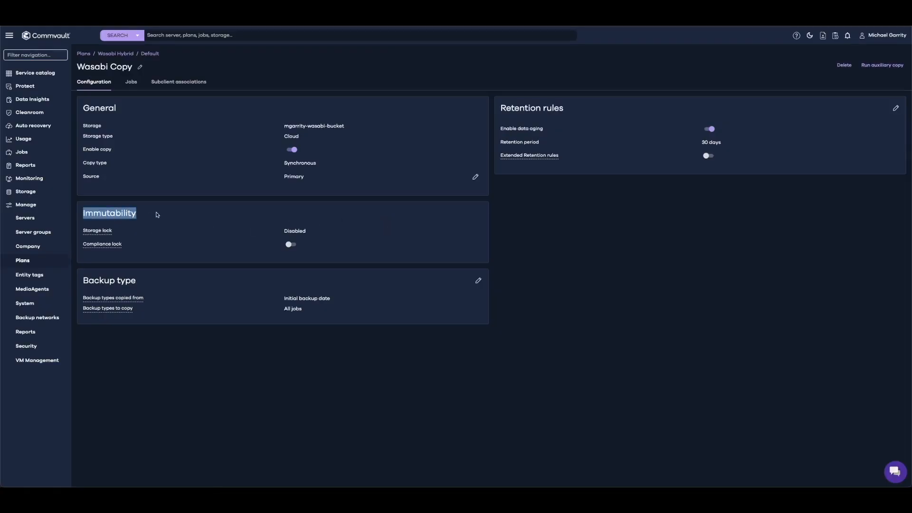
{"action": "left_click", "coordinate": [158, 214]}
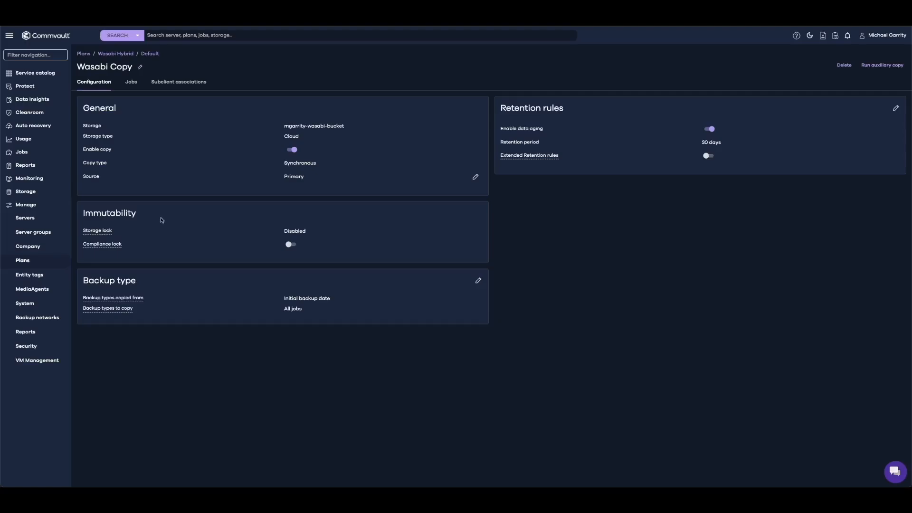
{"action": "left_click", "coordinate": [291, 243]}
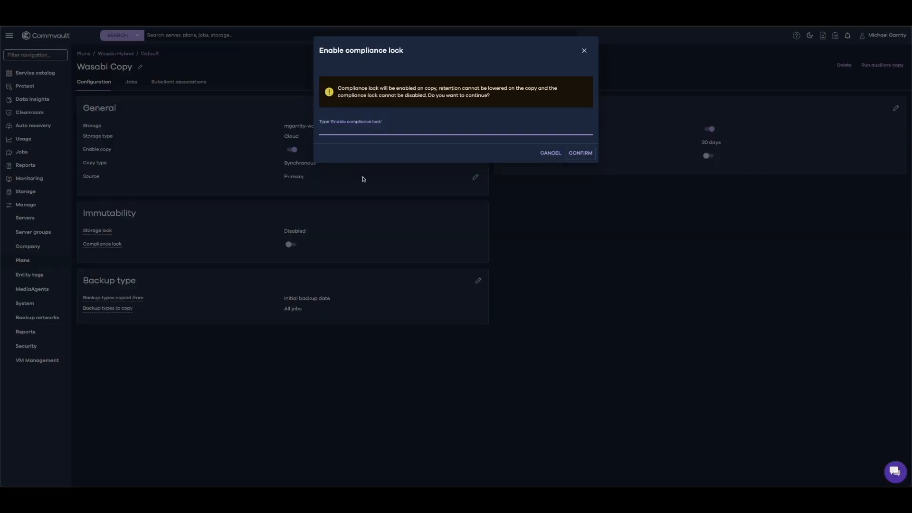
{"action": "type", "text": "Enable compliance lock"}
{"action": "left_click", "coordinate": [588, 157]}
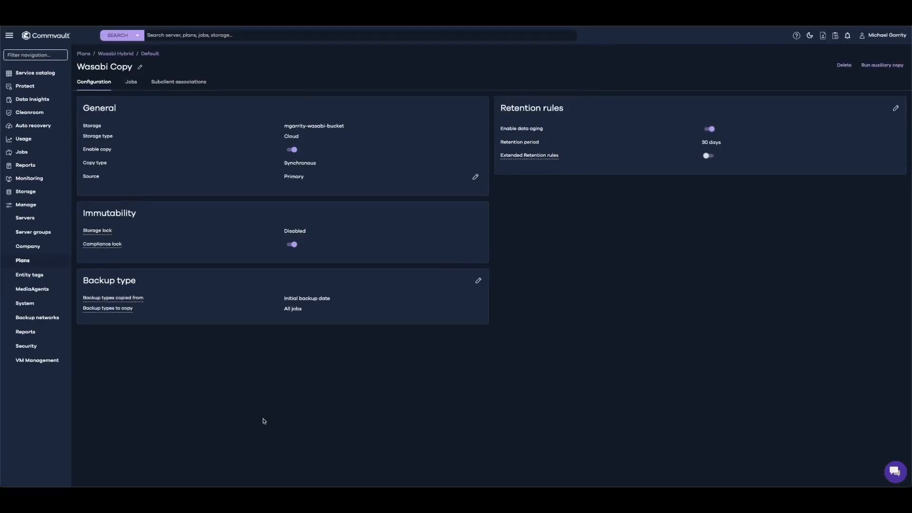